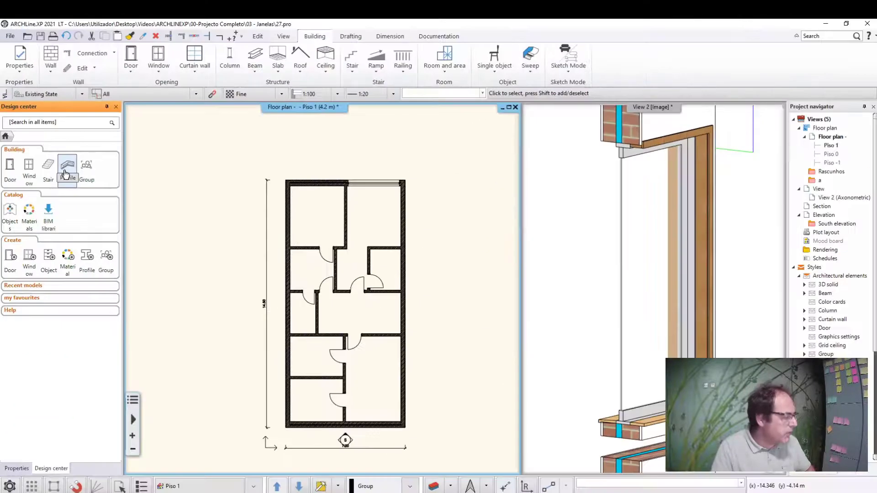
Show the Soleira-janela-correr (370x30x100) profile from the MY > soleiras collection in Design center.
left_click(66, 174)
left_click(19, 167)
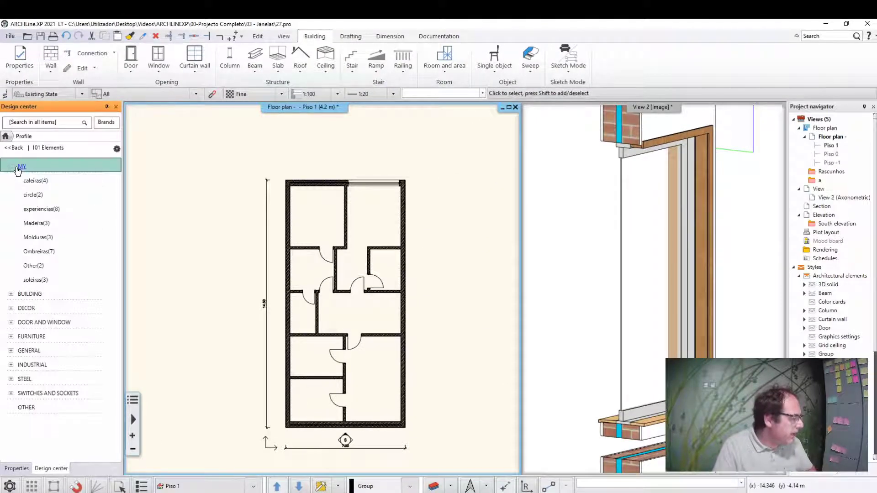
left_click(33, 283)
mouse_move(24, 256)
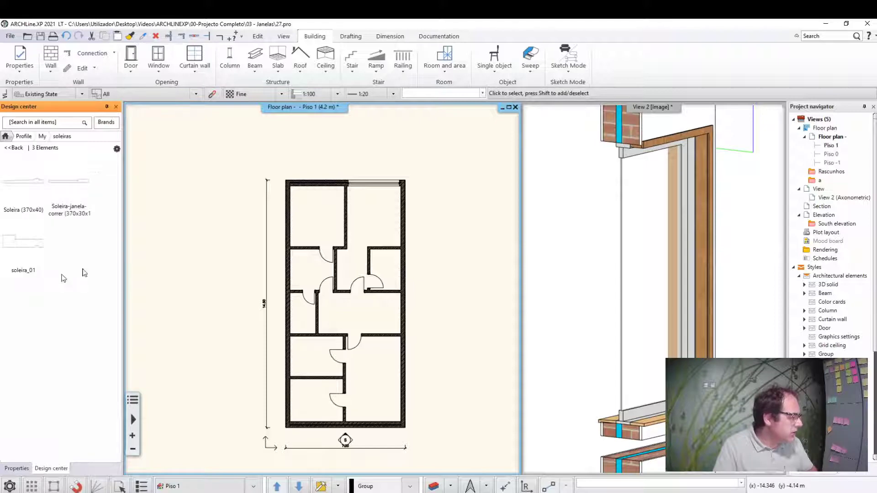
left_click(59, 214)
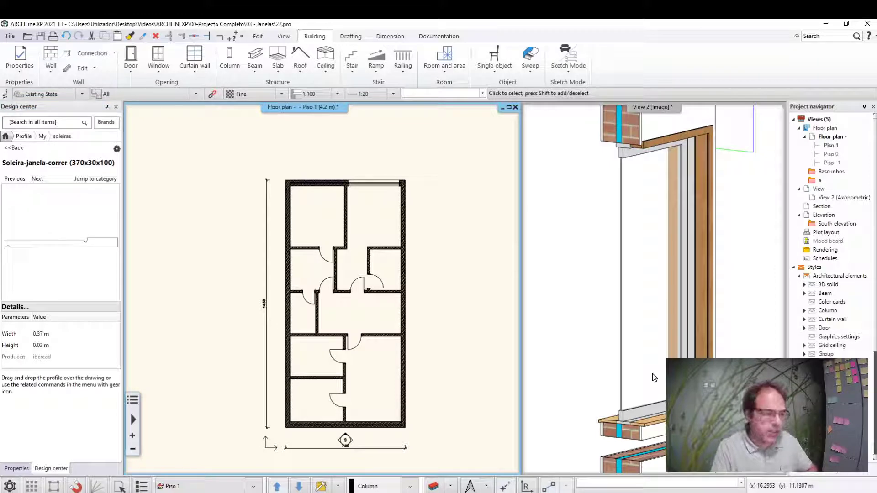
Orbit the 3D view and regenerate the house's 3D model.
middle_click_drag(654, 377, 676, 319)
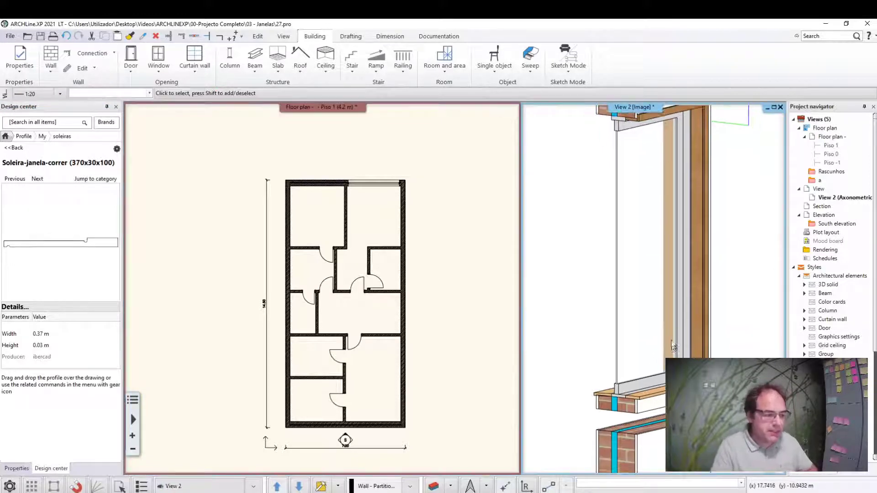
left_click(675, 315)
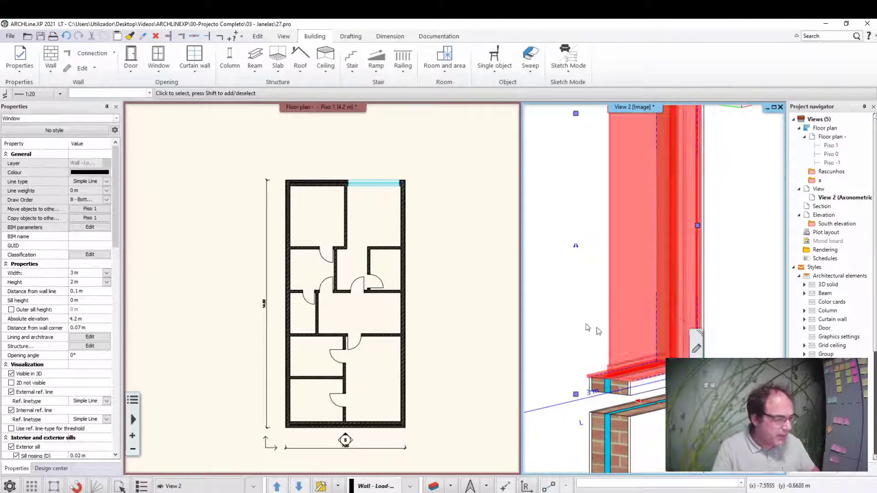
scroll(572, 360, "down", 5)
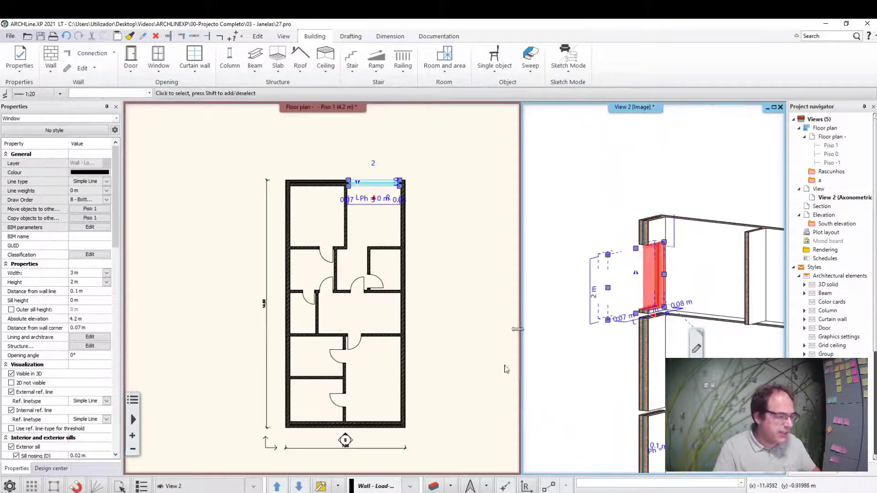
left_click(343, 488)
left_click(354, 398)
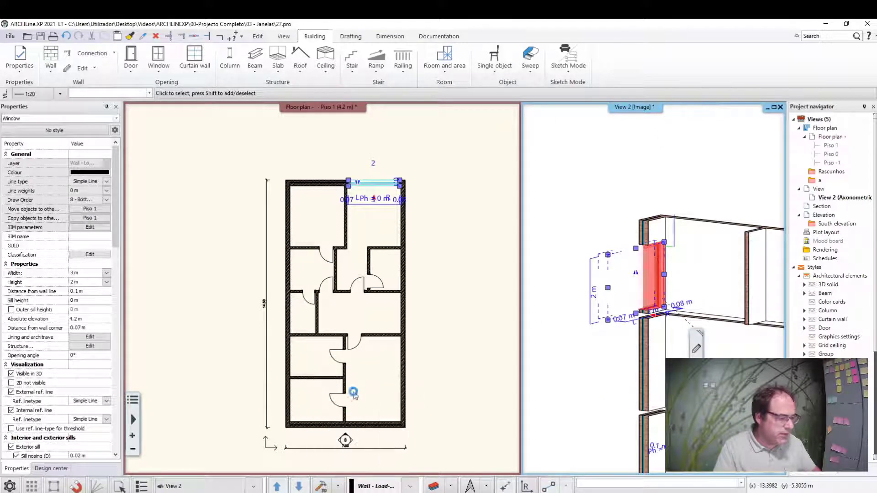
middle_click_drag(621, 299, 571, 319)
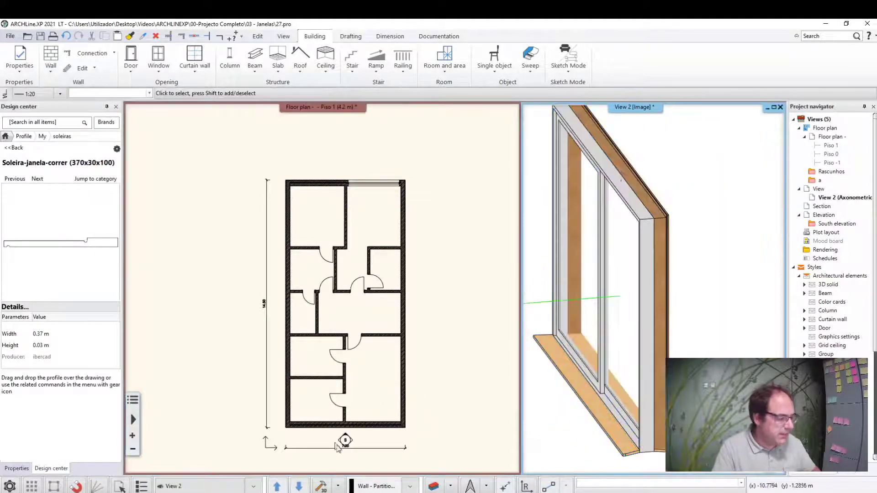
left_click(322, 487)
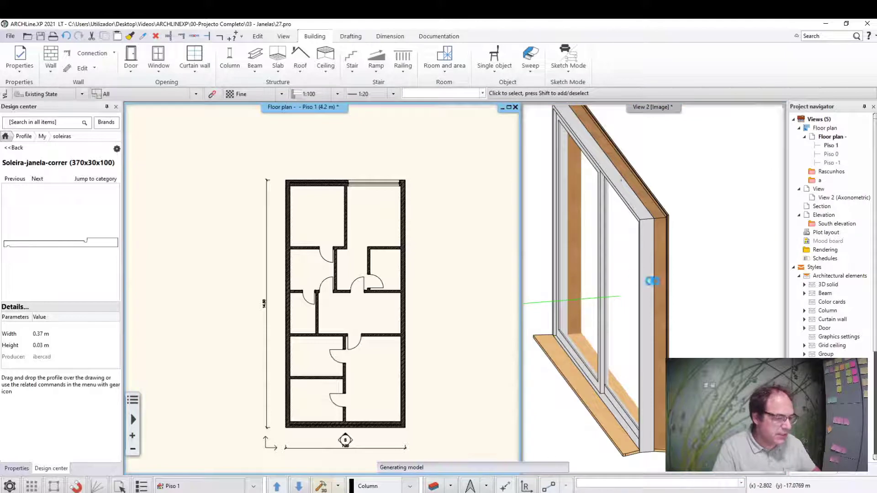
Zoom in on the top wall and select the sliding window.
scroll(574, 316, "up", 3)
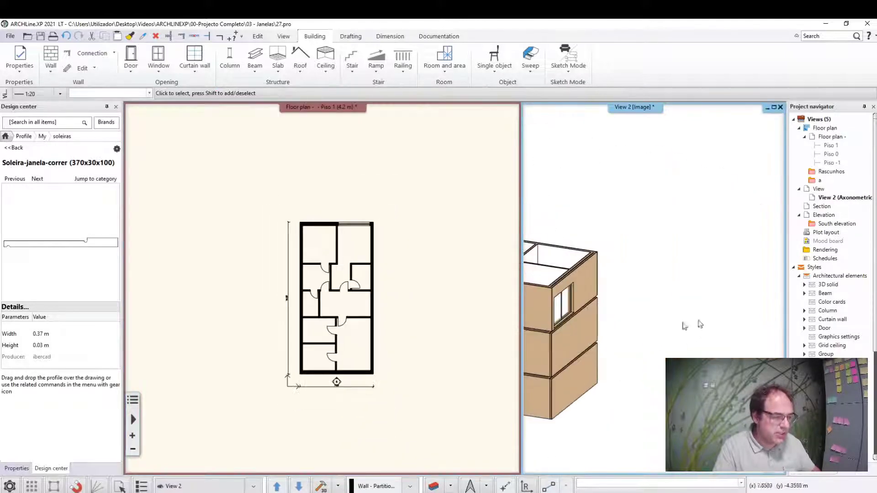
scroll(621, 350, "up", 3)
scroll(587, 342, "up", 2)
scroll(615, 322, "up", 2)
scroll(615, 323, "up", 2)
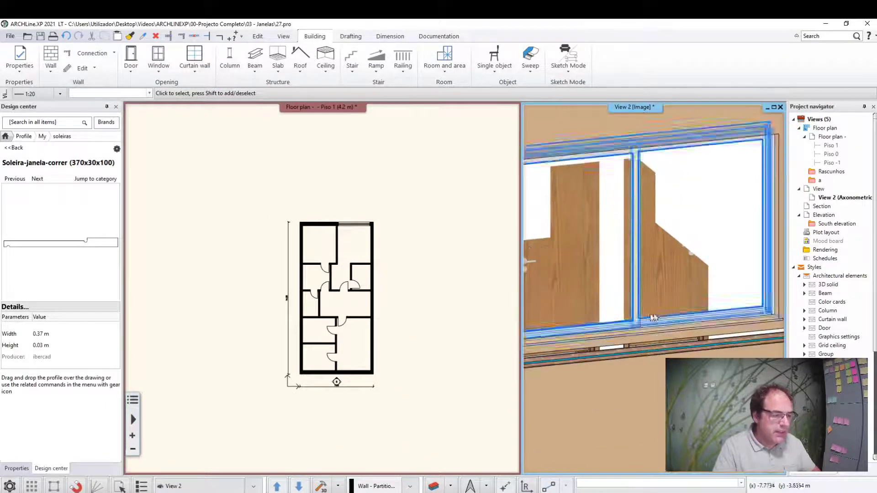
scroll(615, 323, "up", 1)
left_click(688, 299)
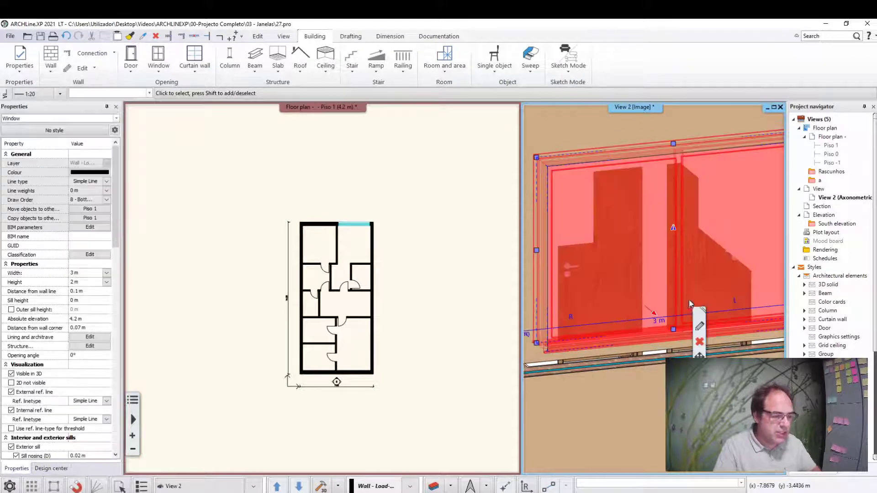
Untick the sliding window's interior sill, keeping the Beech exterior sill.
left_click(700, 327)
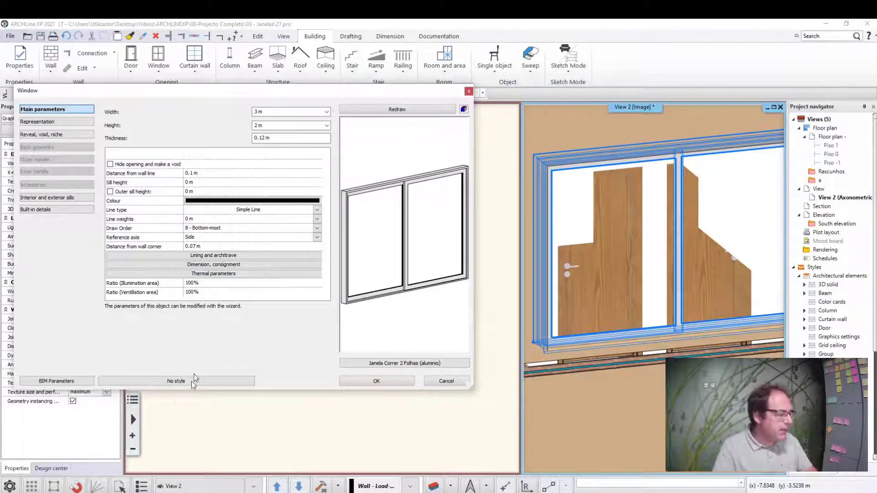
left_click_drag(375, 96, 399, 97)
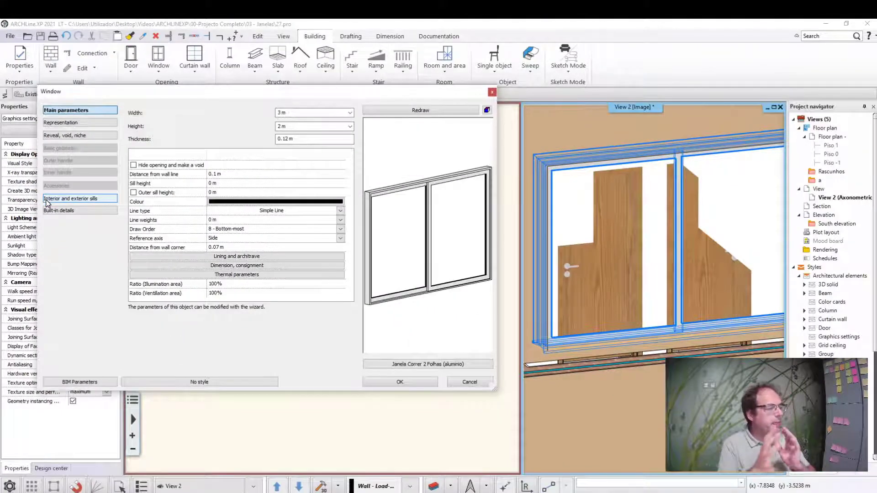
left_click(69, 198)
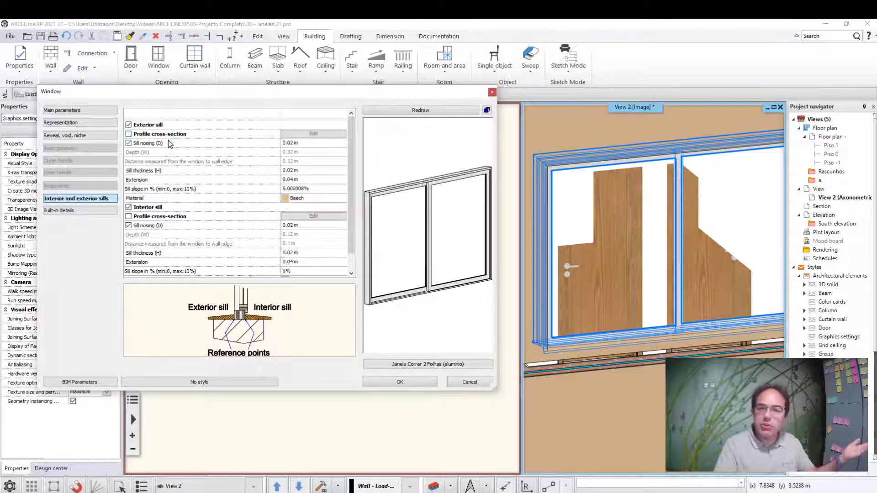
left_click(128, 208)
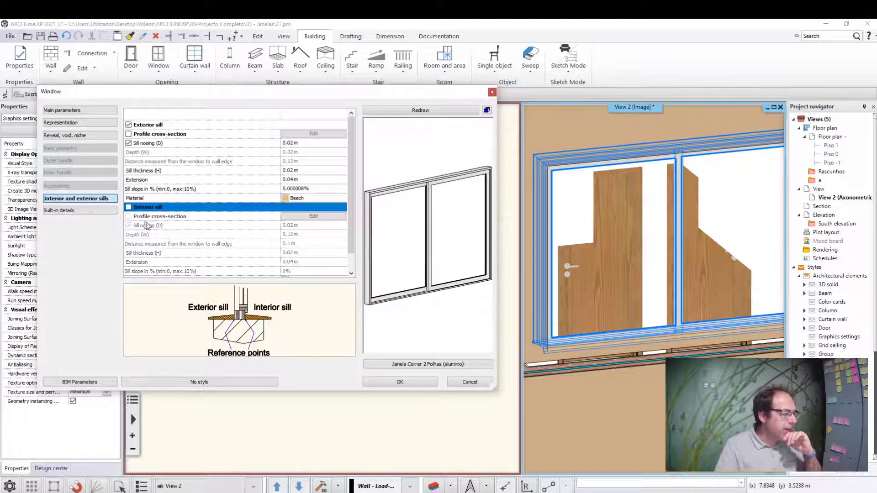
Apply the sill change and zoom and orbit the 3D view around the window base.
left_click(393, 383)
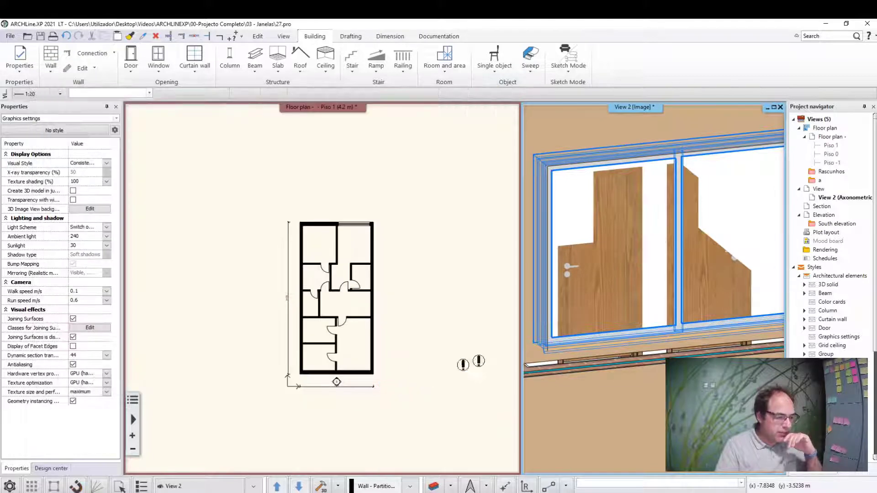
scroll(684, 329, "up", 3)
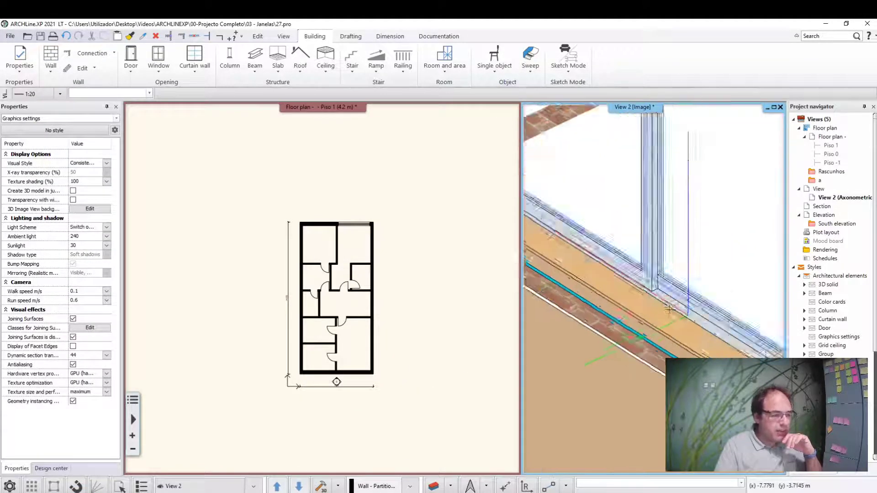
scroll(681, 327, "up", 2)
mouse_move(675, 326)
middle_mouse_down()
mouse_move(570, 351)
mouse_move(588, 348)
mouse_move(614, 289)
middle_mouse_up()
Zoom into the floor plan and select the window in the top wall.
left_click(614, 289)
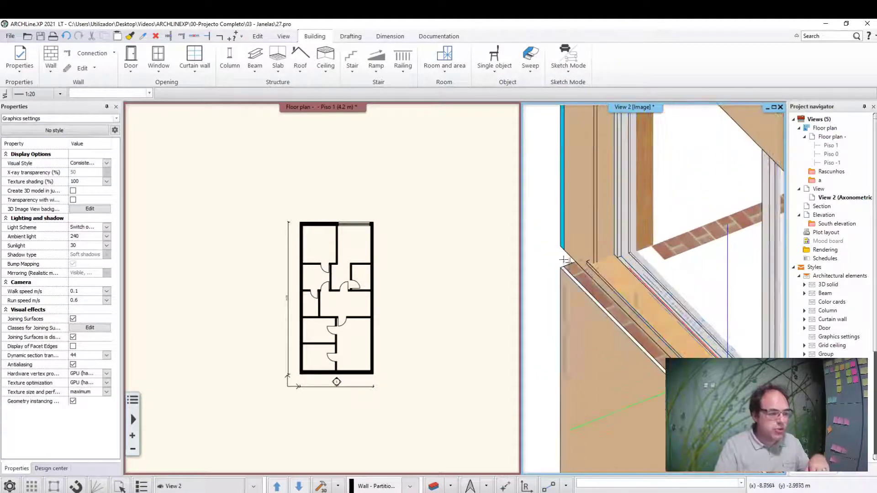
scroll(353, 255, "up", 2)
scroll(353, 255, "up", 3)
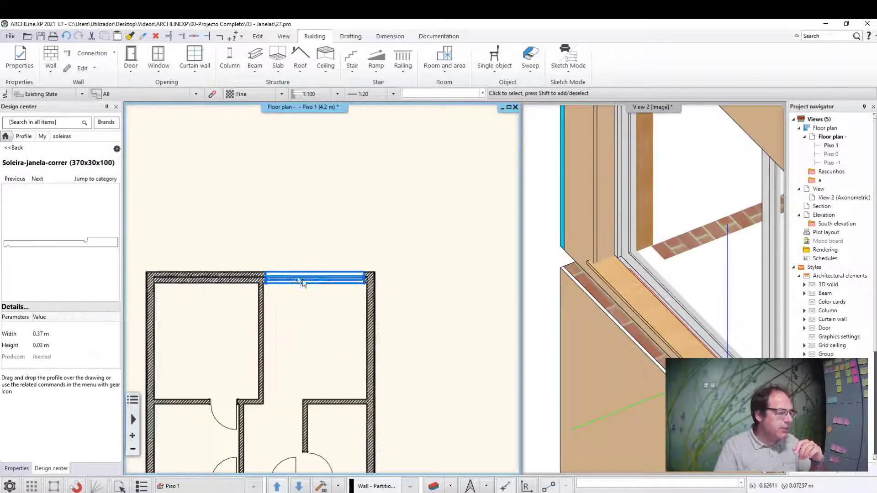
left_click(315, 279)
Open the exterior sill's profile editor showing Sill Profile 1 (0.15 m × 0.06499 m).
left_click(332, 312)
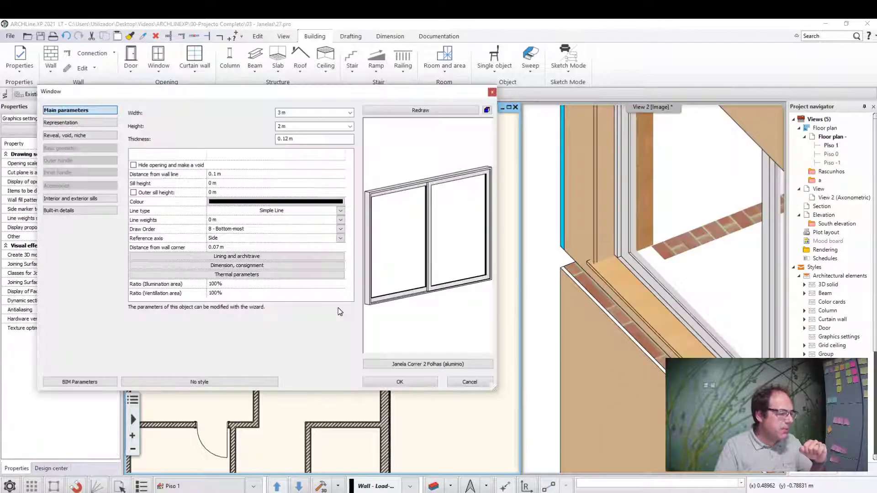
left_click(81, 198)
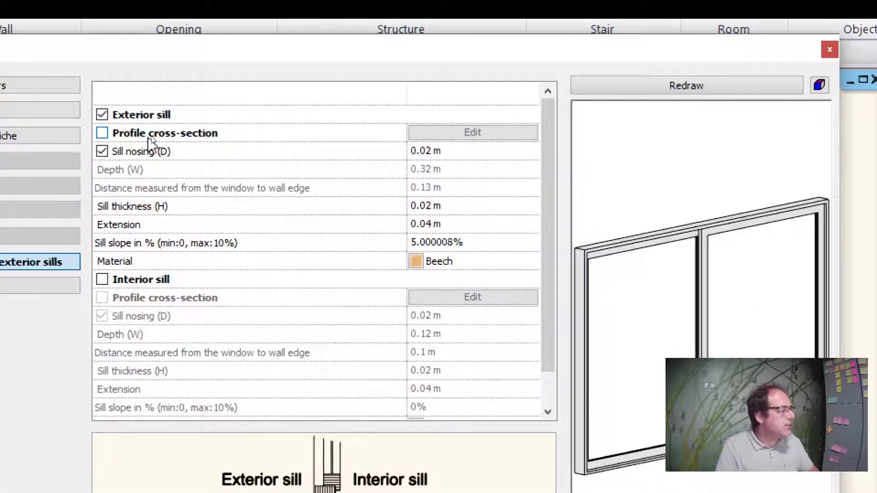
left_click(149, 136)
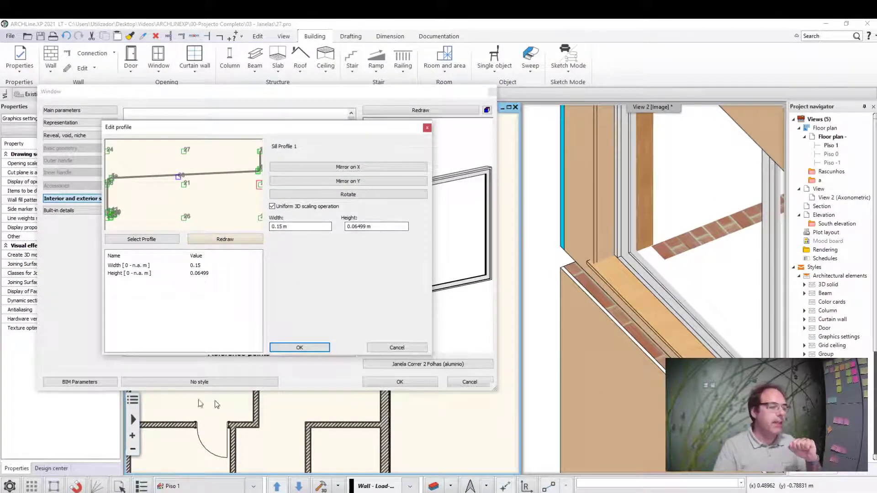
Choose the Soleira-janela-correr profile from MY > soleiras for the exterior sill.
left_click(127, 242)
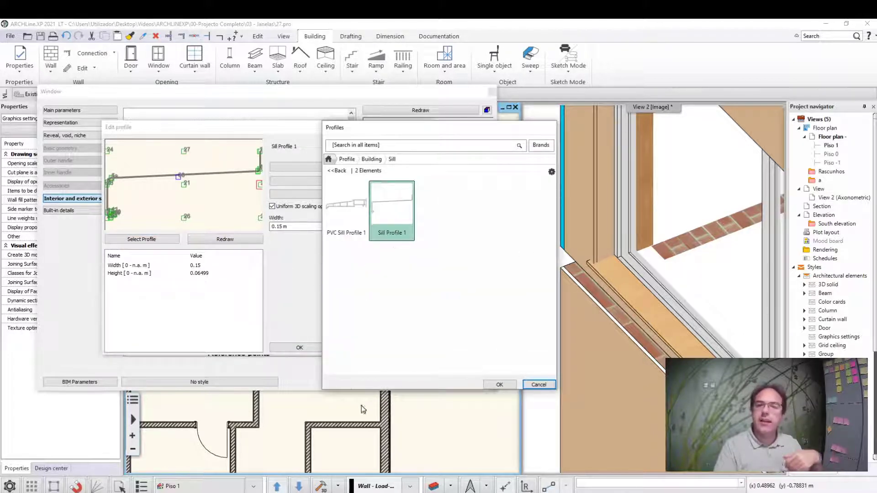
left_click(338, 171)
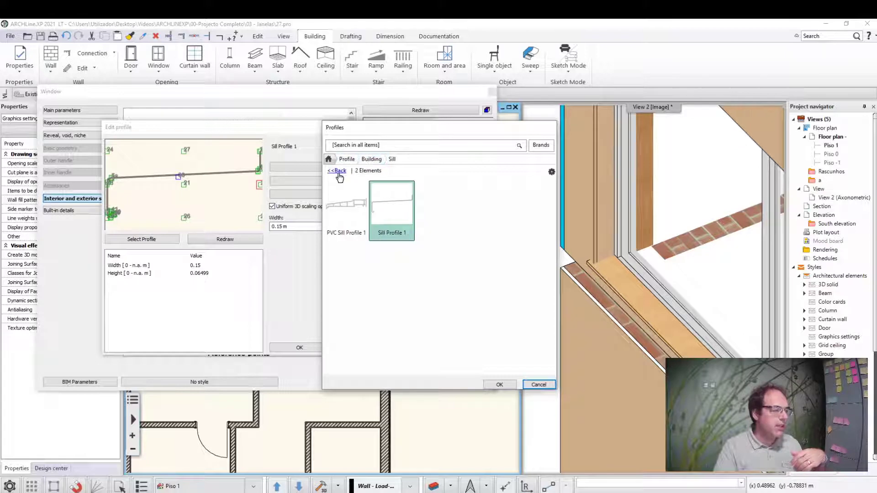
double_click(344, 189)
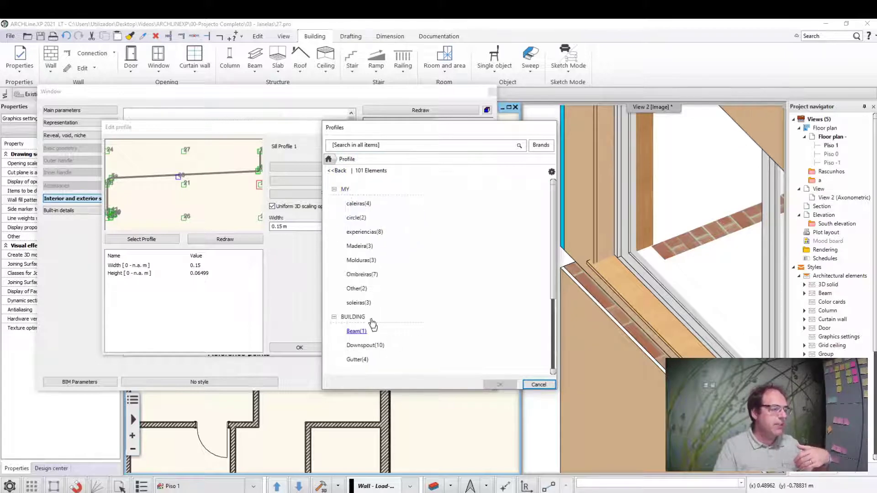
left_click(356, 303)
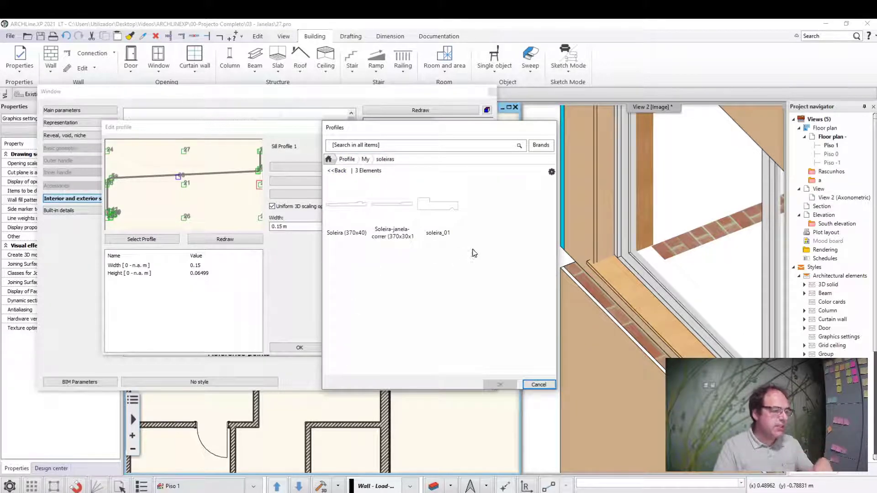
mouse_move(392, 212)
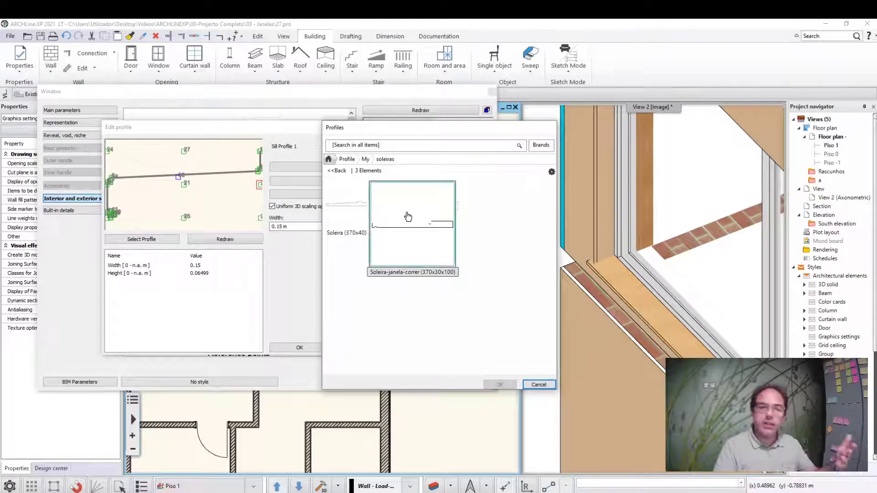
left_click(409, 214)
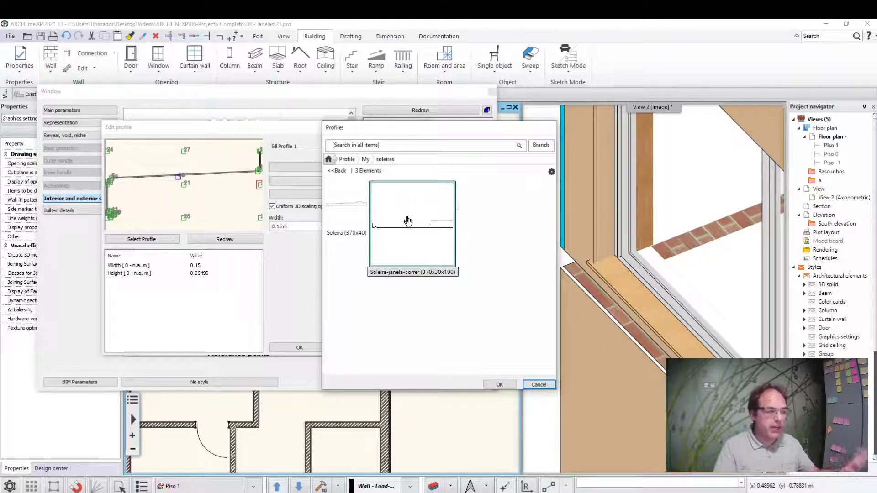
left_click(502, 385)
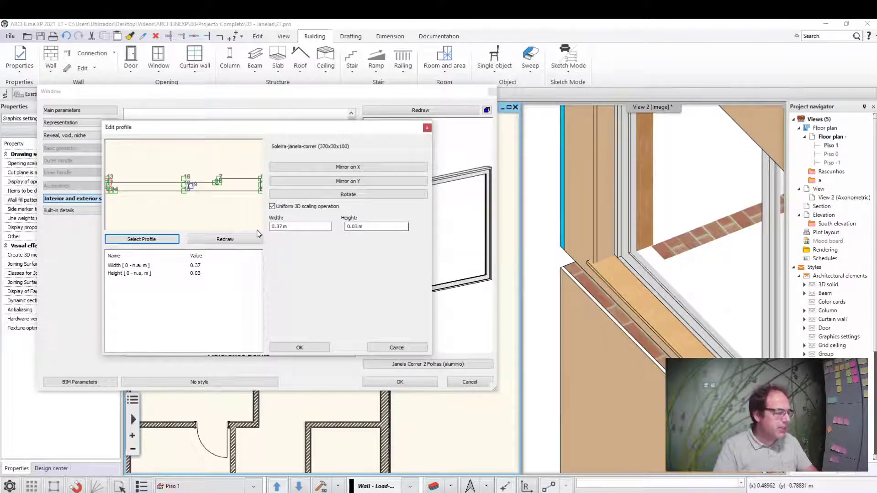
Check the 0.37 m × 0.03 m profile preview and apply it to the window.
scroll(114, 187, "up", 1)
scroll(128, 188, "up", 2)
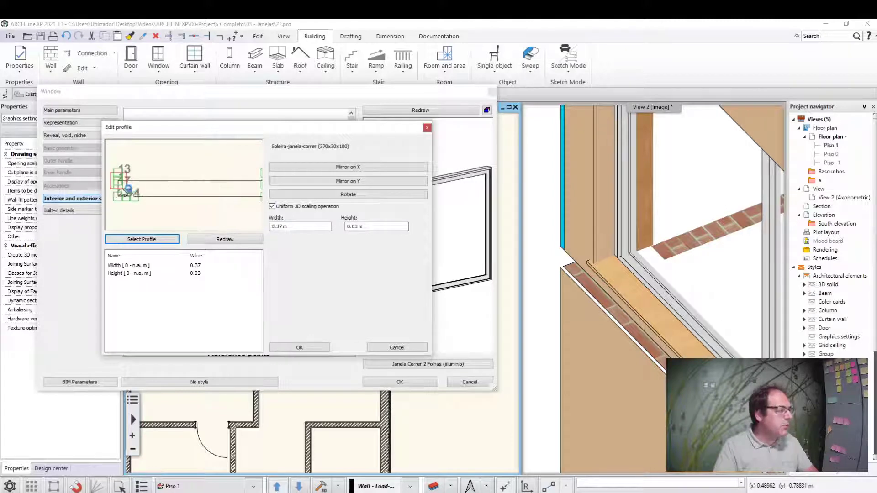
scroll(160, 185, "up", 2)
scroll(161, 174, "down", 2)
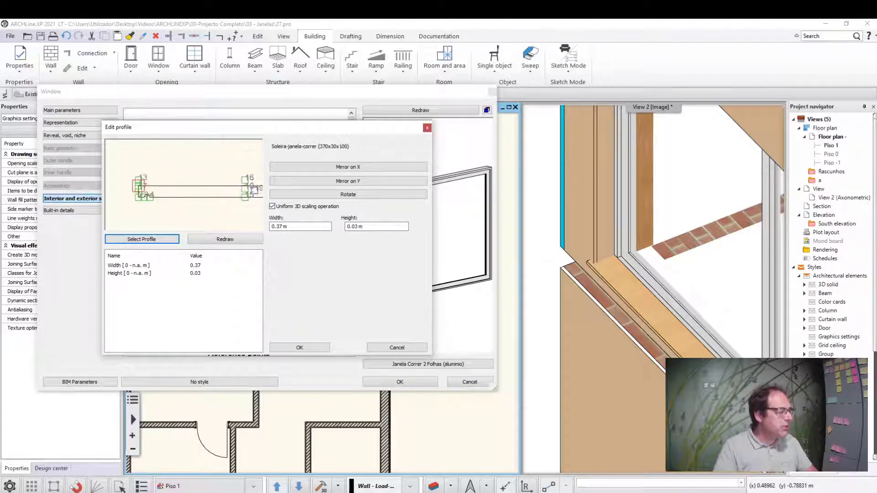
scroll(203, 194, "up", 1)
scroll(204, 194, "up", 1)
scroll(206, 182, "up", 2)
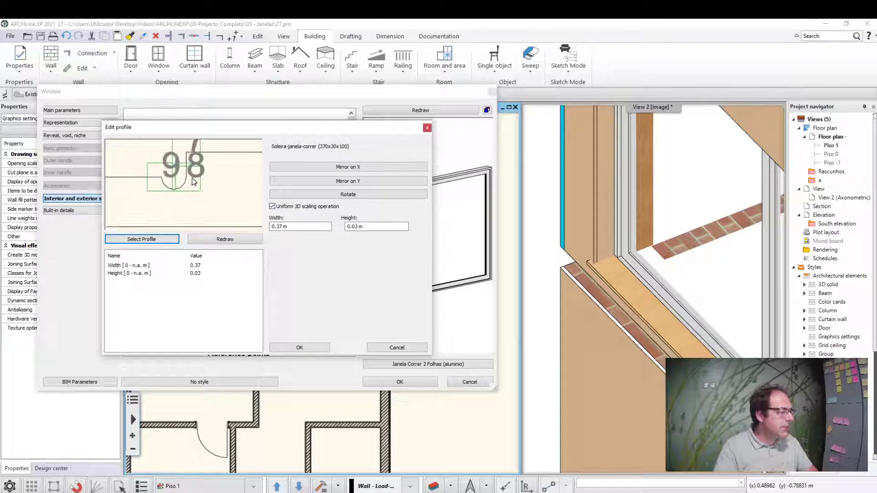
scroll(193, 185, "up", 2)
left_click(312, 349)
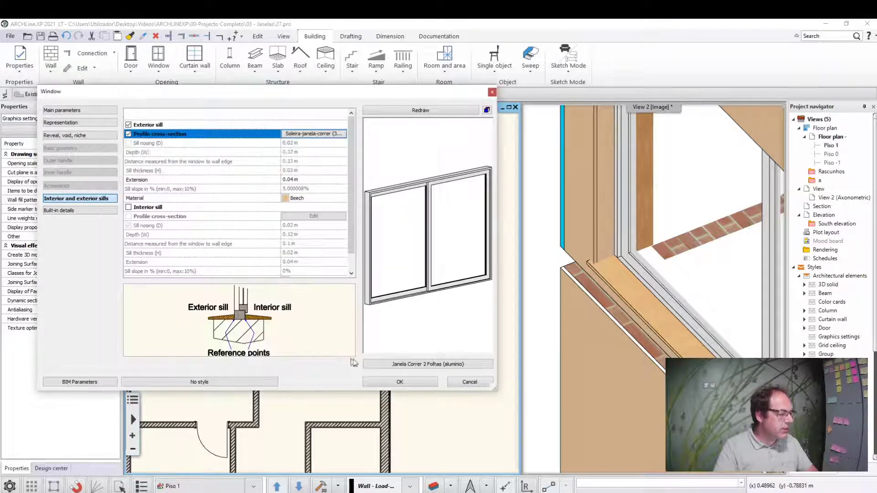
left_click(402, 384)
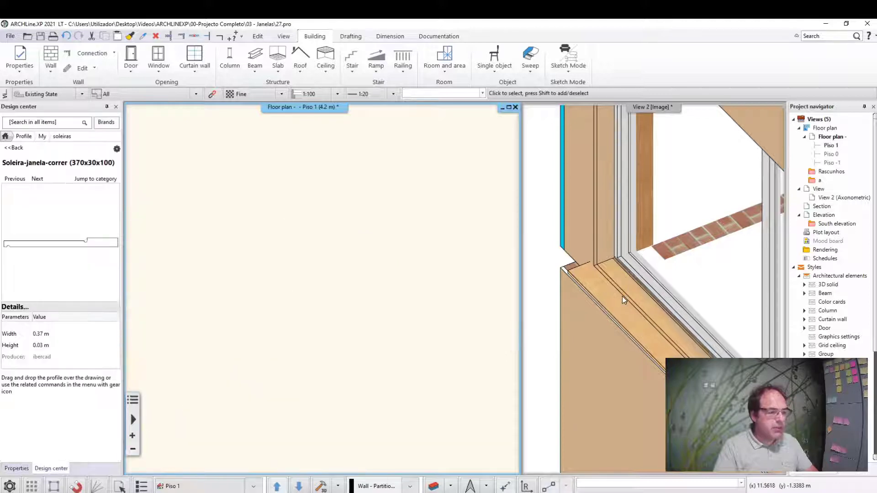
Select the wall in the 3D view and zoom in on the new exterior sill.
right_click(612, 283)
left_click(574, 333)
scroll(573, 284, "up", 2)
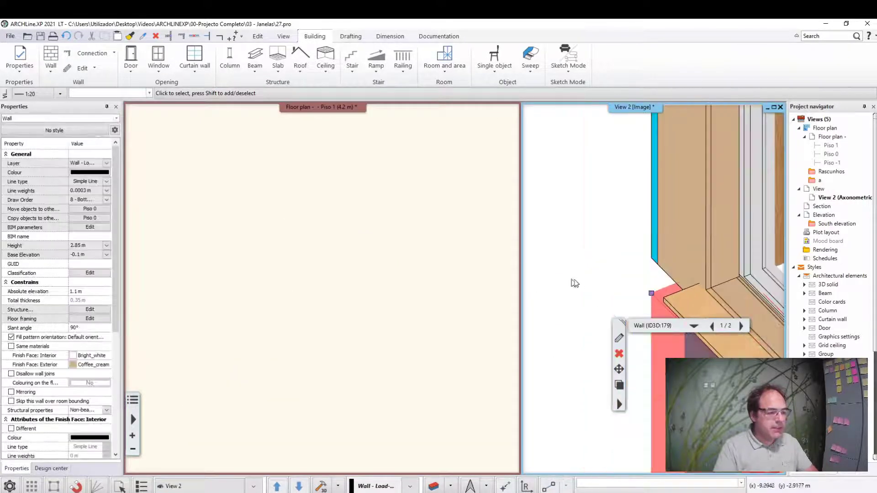
scroll(594, 283, "up", 2)
scroll(649, 266, "up", 2)
scroll(648, 262, "up", 1)
scroll(644, 219, "up", 1)
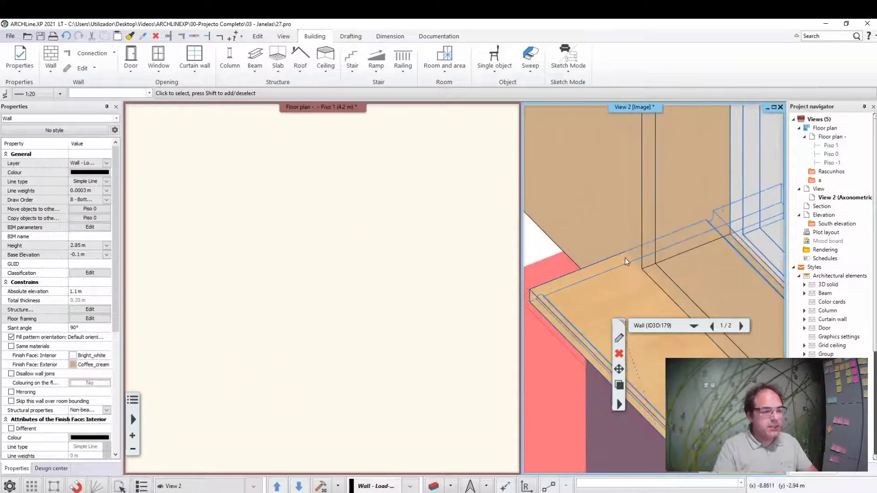
scroll(625, 257, "up", 1)
scroll(590, 210, "up", 2)
Reposition the Piso 1 floor plan to show it fully and bring up the 3D model creation options.
left_click(368, 328)
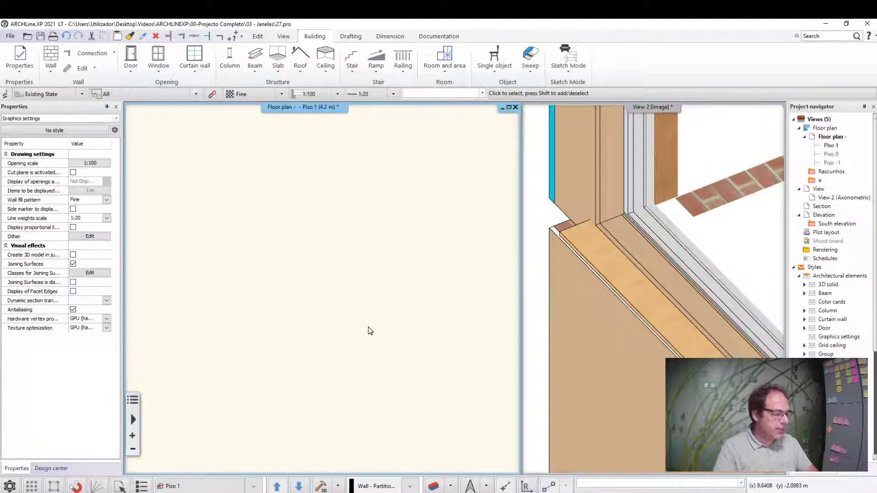
scroll(297, 341, "up", 3)
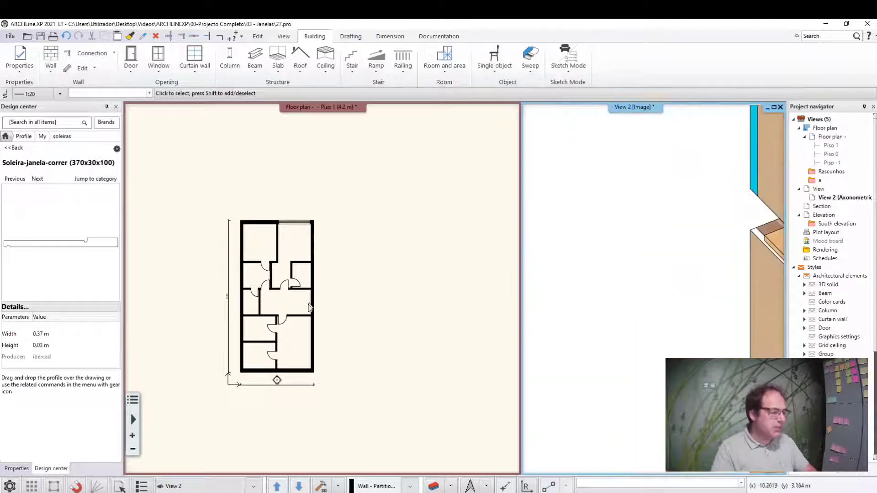
middle_click_drag(317, 335, 326, 315)
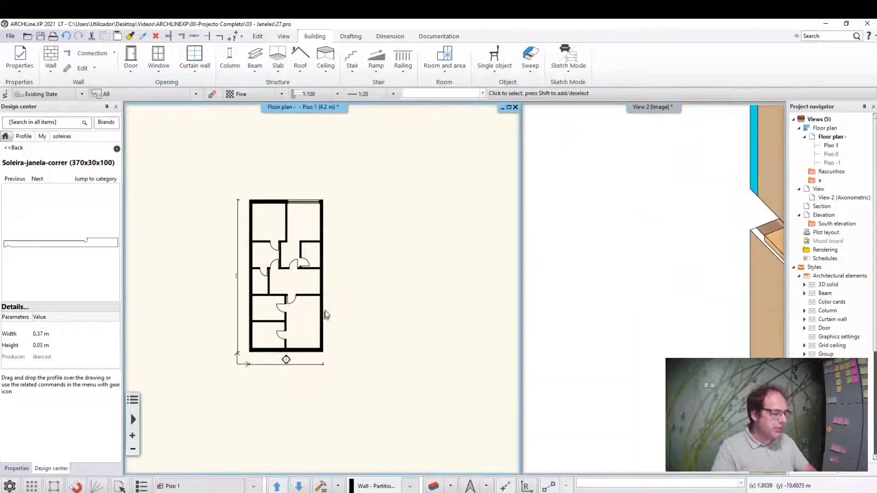
left_click(338, 487)
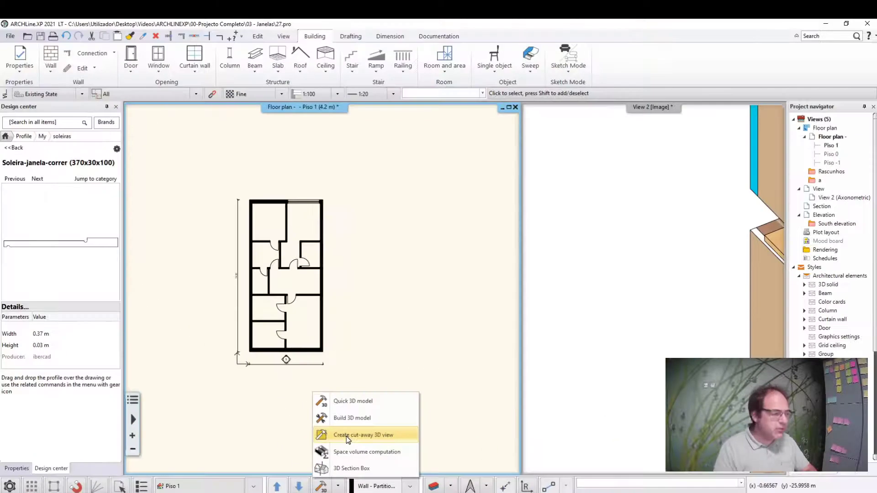
Create a cut-away 3D view by drawing a rectangle over the house's right-hand wall.
left_click(338, 428)
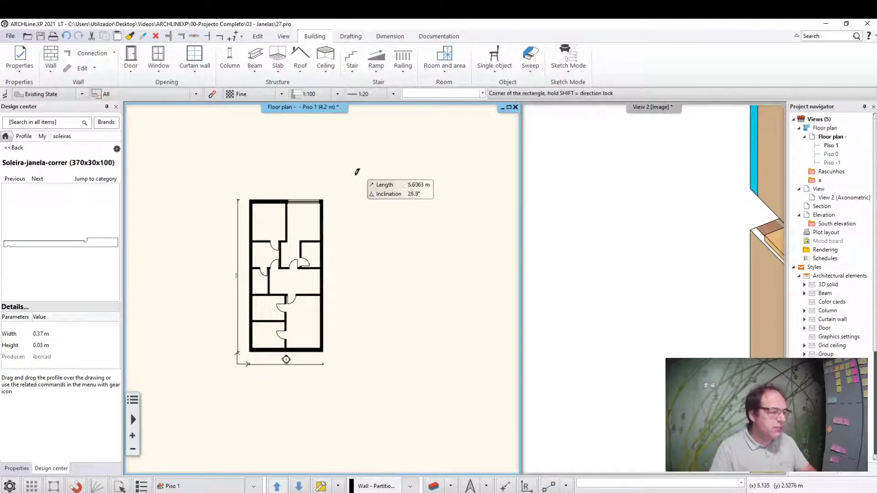
left_click(333, 187)
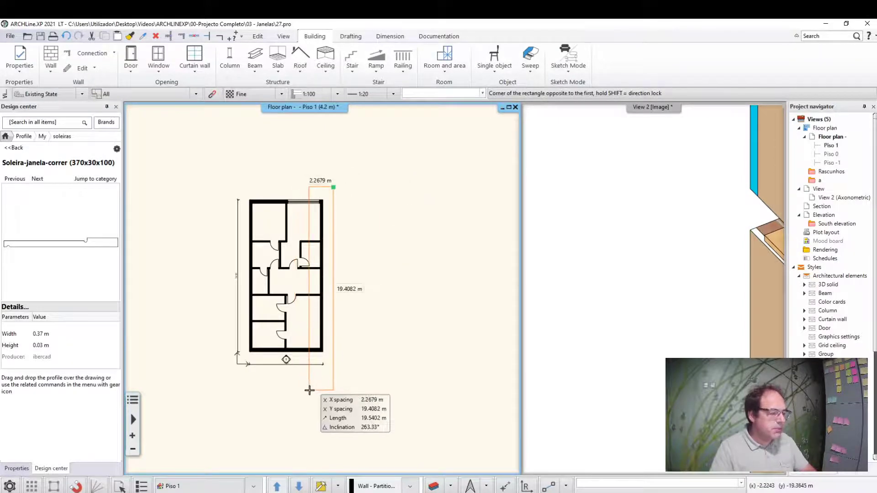
left_click(309, 390)
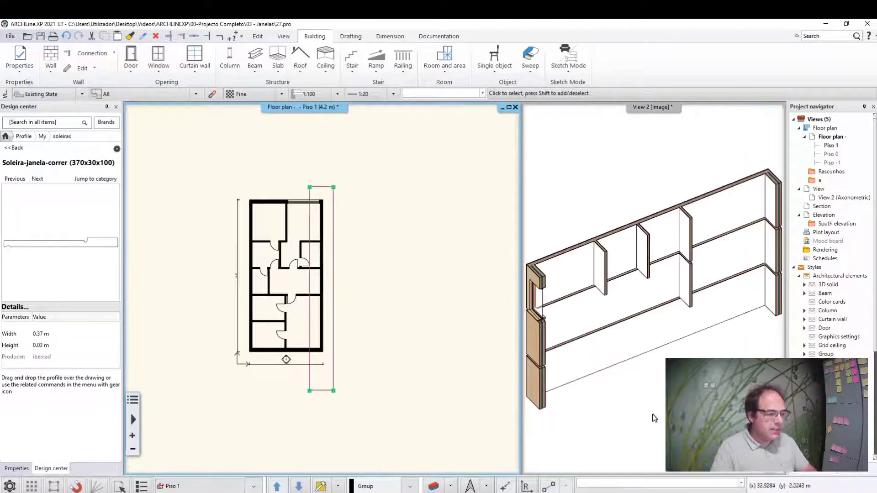
Zoom and orbit the cut-away view to examine the sill, then select the sliding window.
scroll(606, 347, "up", 3)
scroll(639, 320, "up", 3)
scroll(685, 315, "up", 3)
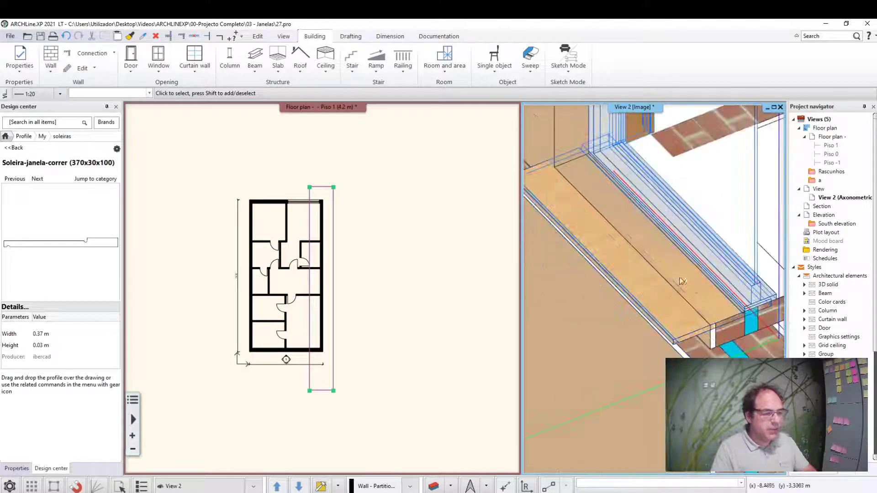
scroll(706, 311, "up", 2)
scroll(707, 311, "up", 2)
scroll(662, 297, "up", 2)
scroll(630, 284, "up", 2)
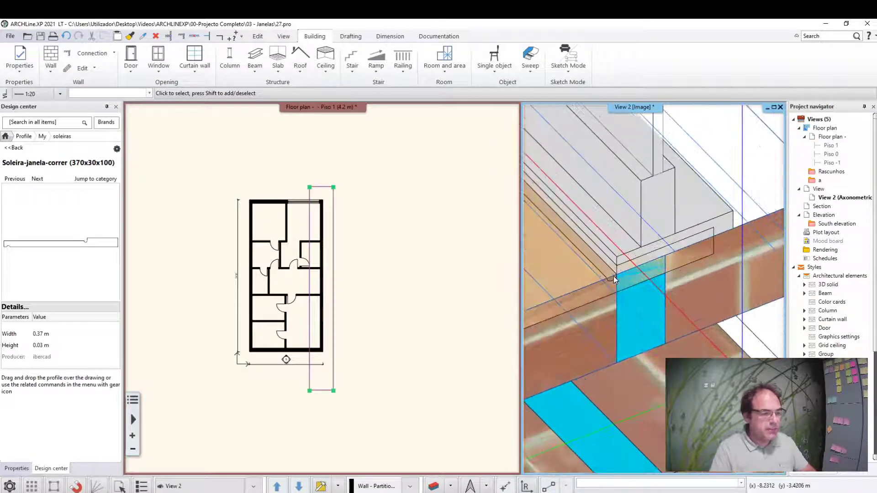
scroll(616, 277, "up", 1)
scroll(632, 296, "down", 1)
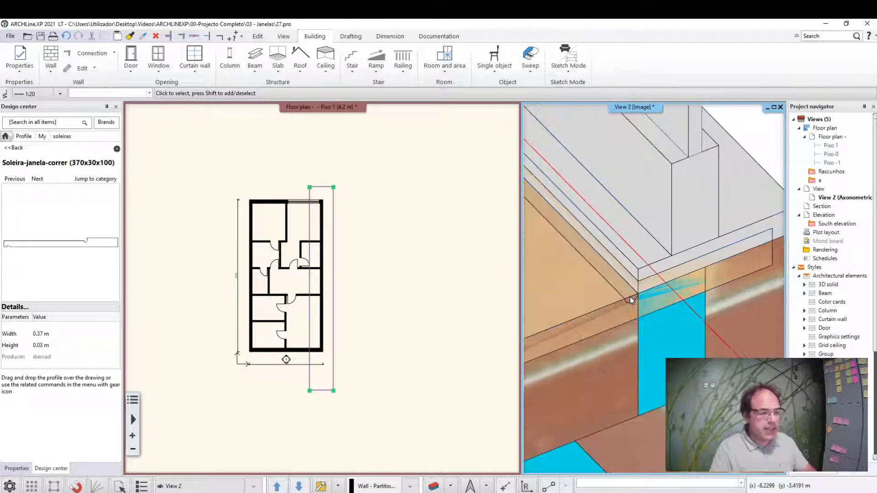
scroll(629, 297, "down", 1)
mouse_move(630, 296)
middle_mouse_down()
mouse_move(667, 273)
mouse_move(700, 303)
mouse_move(666, 303)
mouse_move(690, 270)
middle_mouse_up()
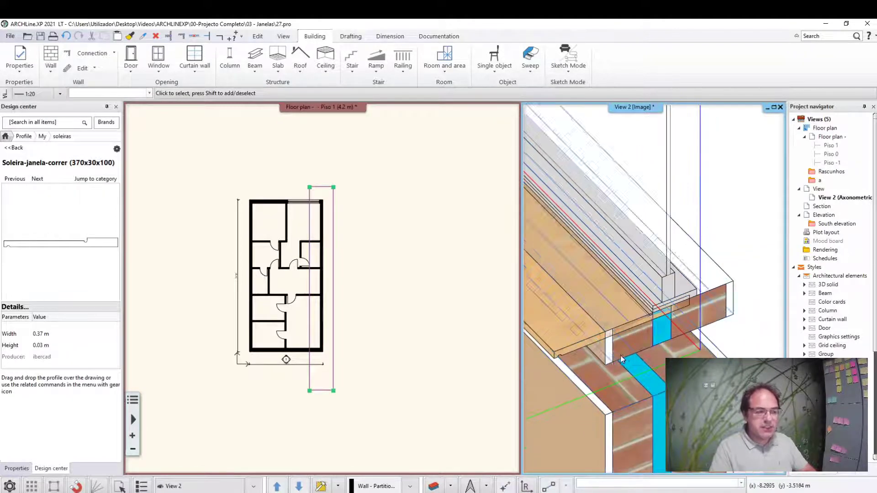
left_click(689, 265)
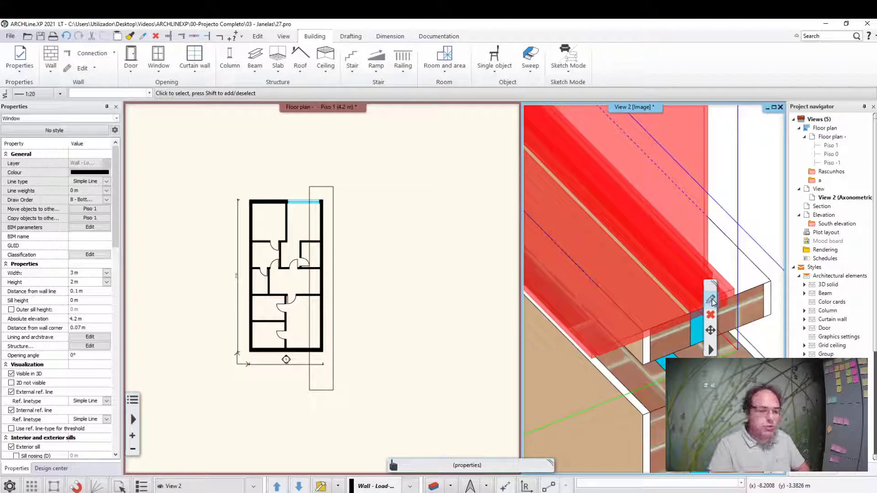
Turn off the window's exterior sill and enable its interior sill.
left_click(711, 299)
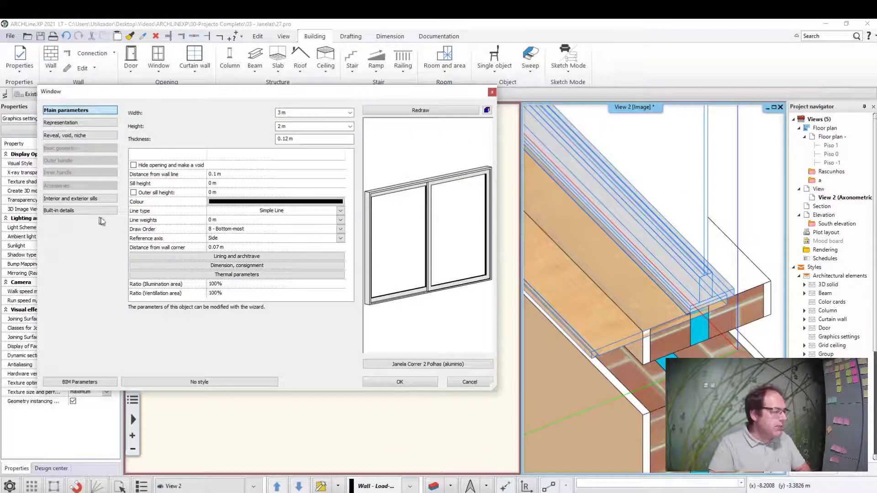
left_click(62, 200)
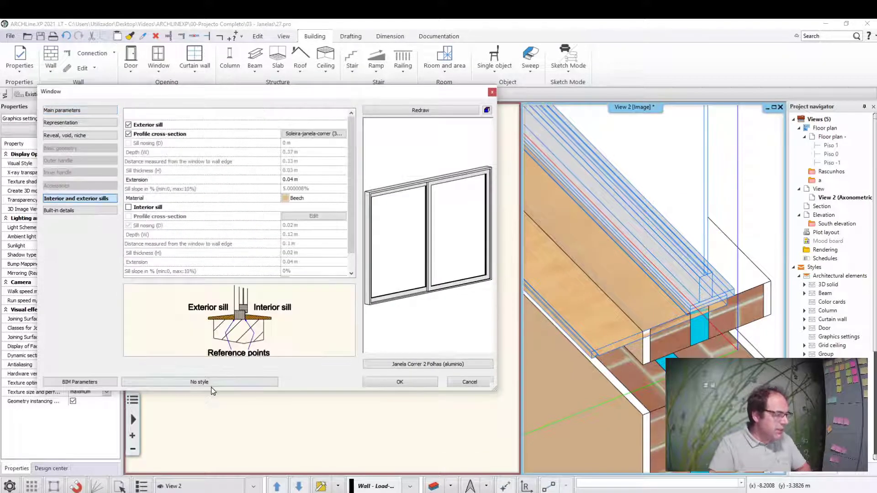
left_click(129, 133)
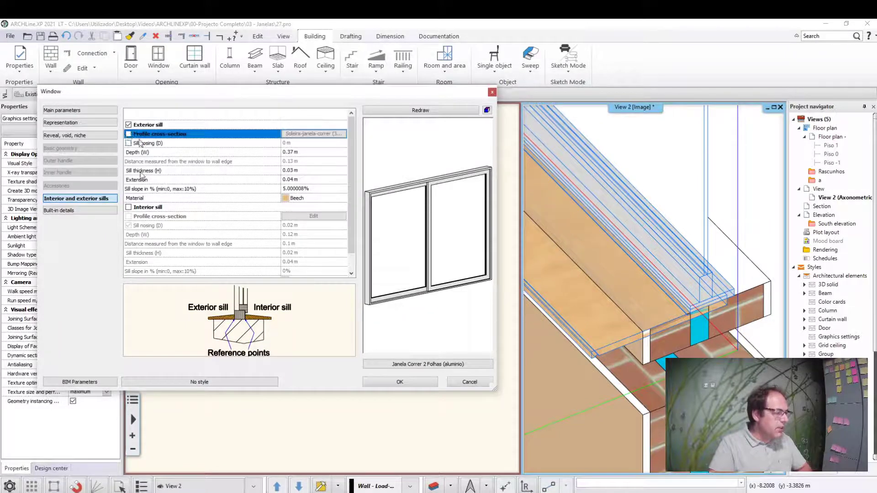
left_click(128, 125)
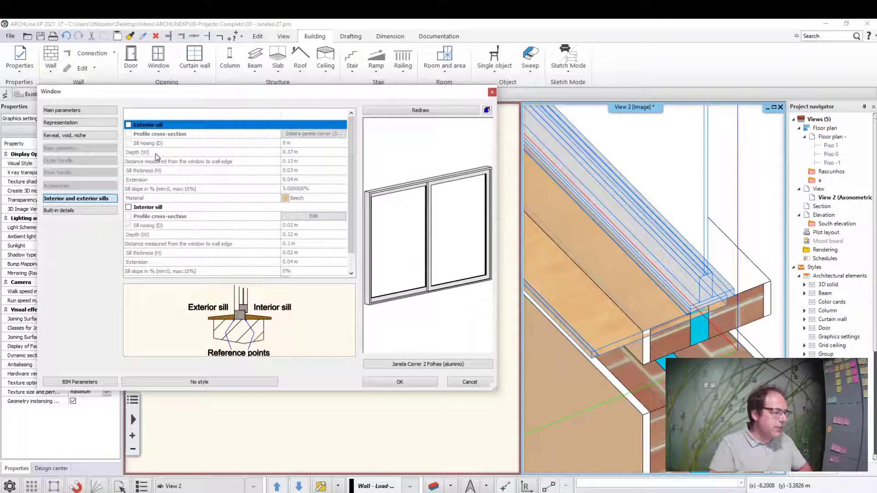
left_click(129, 208)
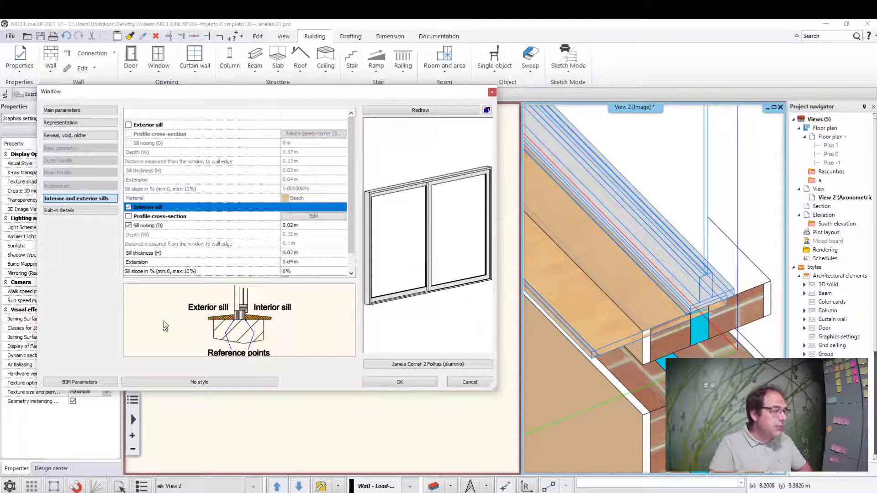
left_click(141, 217)
Pick the Soleira-janela-correr (370x30x100) profile from MY > soleiras for the interior sill.
left_click(135, 237)
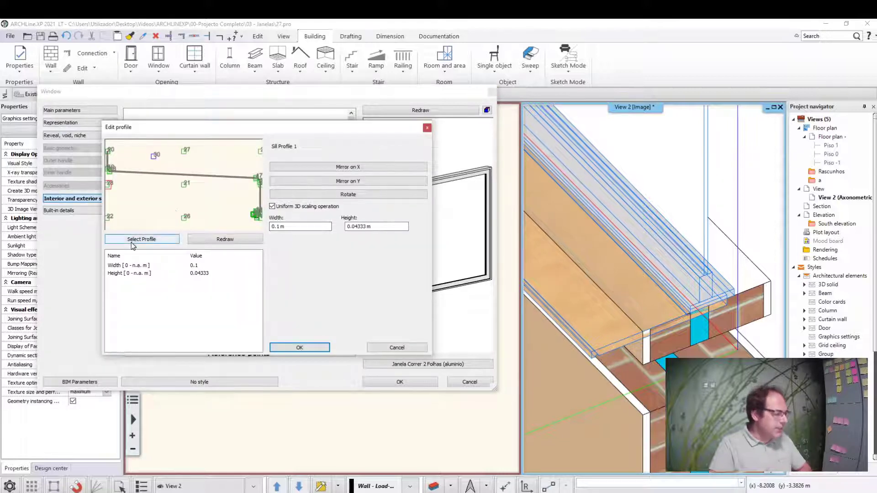
left_click(339, 171)
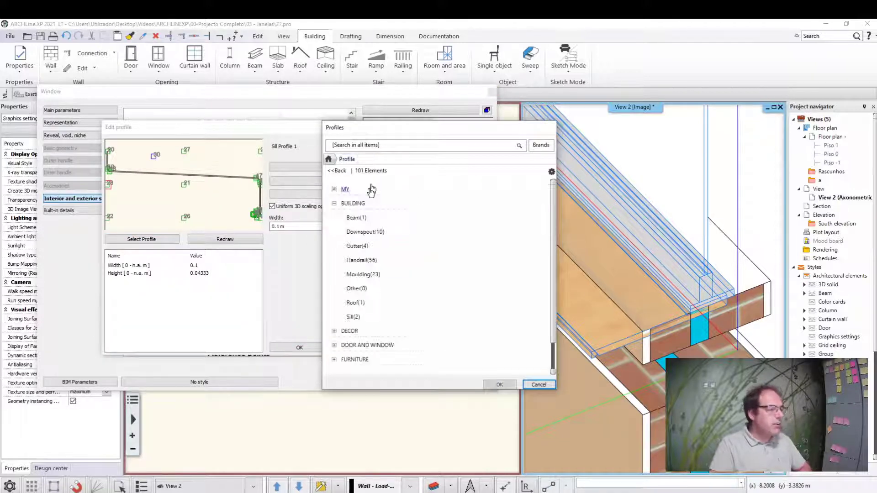
left_click(345, 191)
left_click(388, 318)
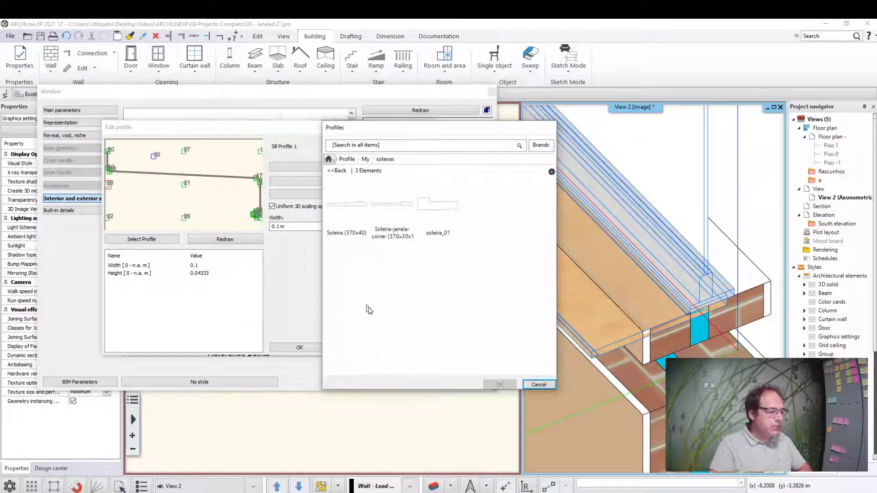
left_click(394, 223)
left_click(499, 385)
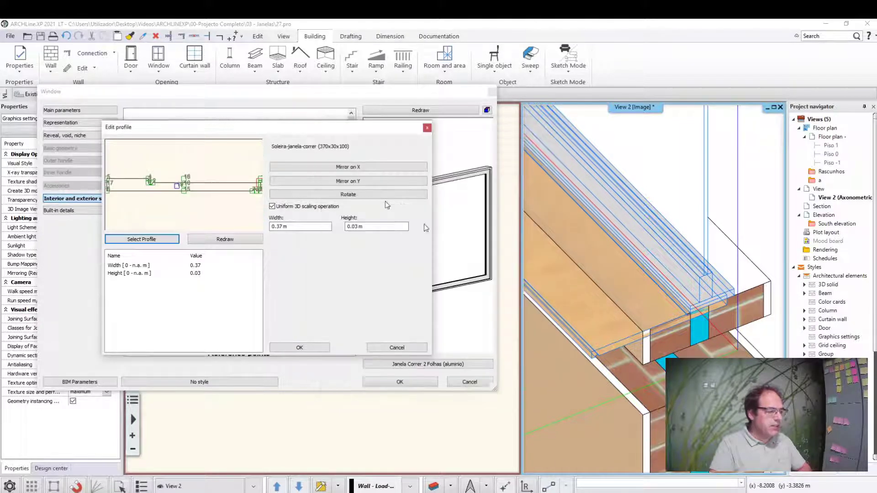
Mirror the sill profile on Y and apply it to the window.
scroll(151, 186, "up", 3)
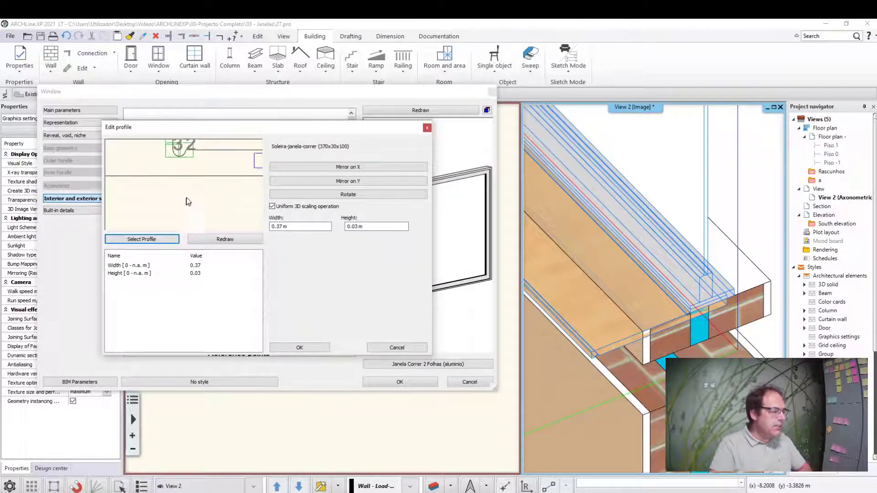
scroll(172, 162, "up", 3)
scroll(208, 216, "down", 2)
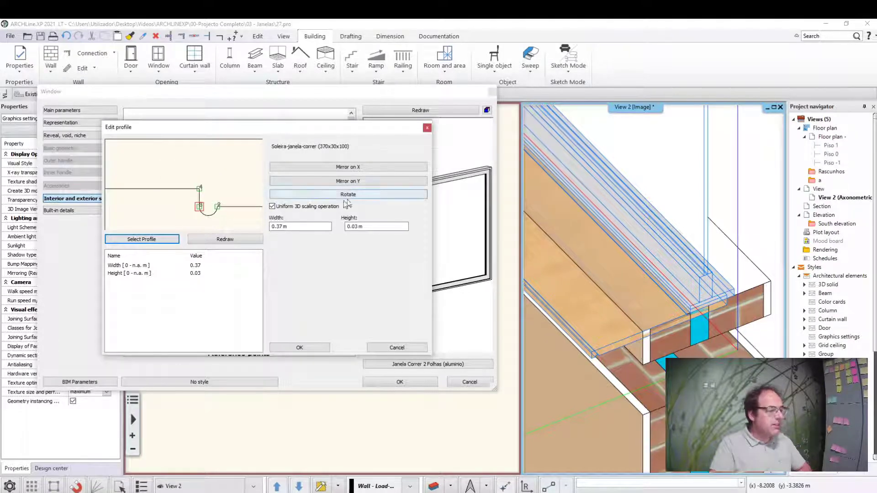
left_click(349, 182)
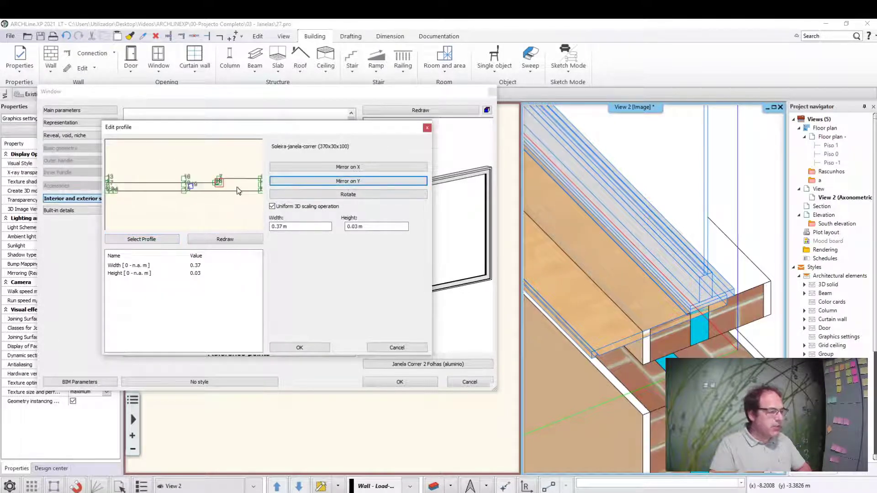
left_click(304, 348)
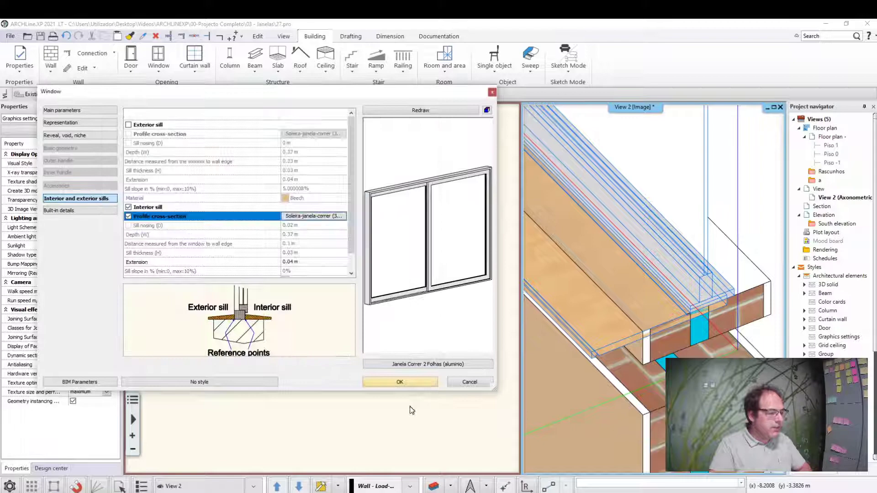
left_click(398, 381)
scroll(685, 318, "up", 2)
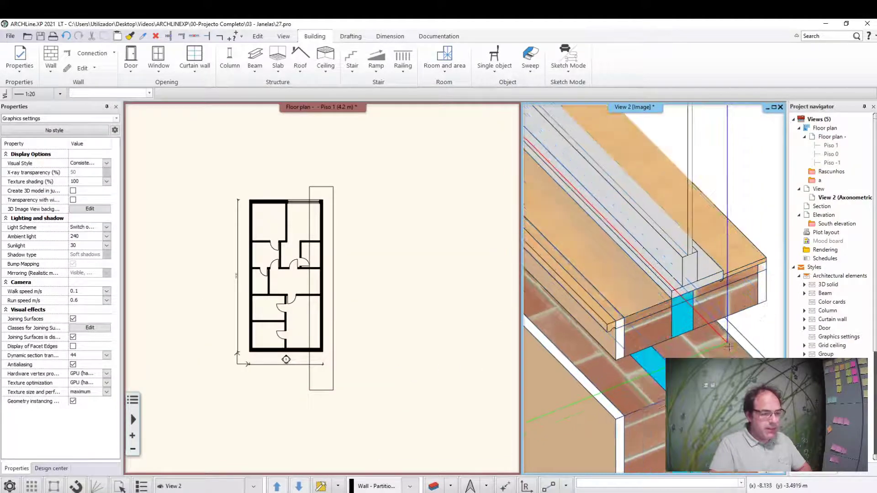
scroll(685, 318, "up", 2)
scroll(685, 318, "up", 2)
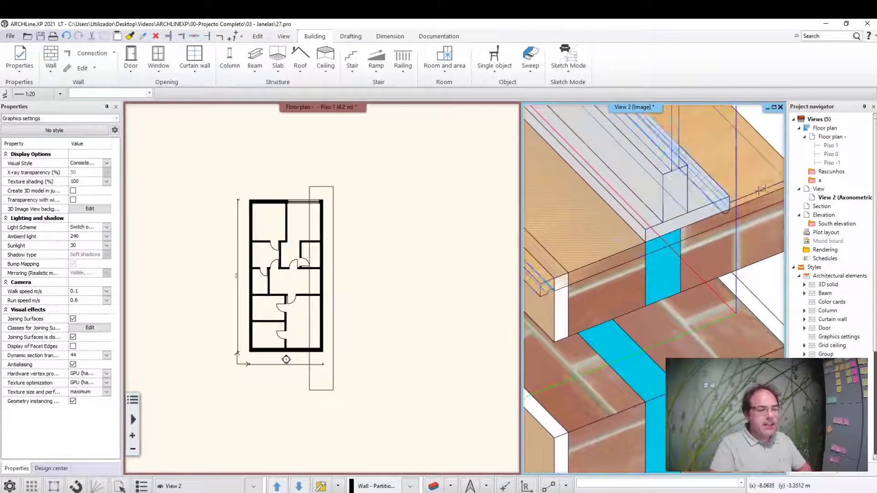
middle_click_drag(685, 318, 752, 166)
scroll(752, 166, "down", 2)
scroll(744, 191, "down", 2)
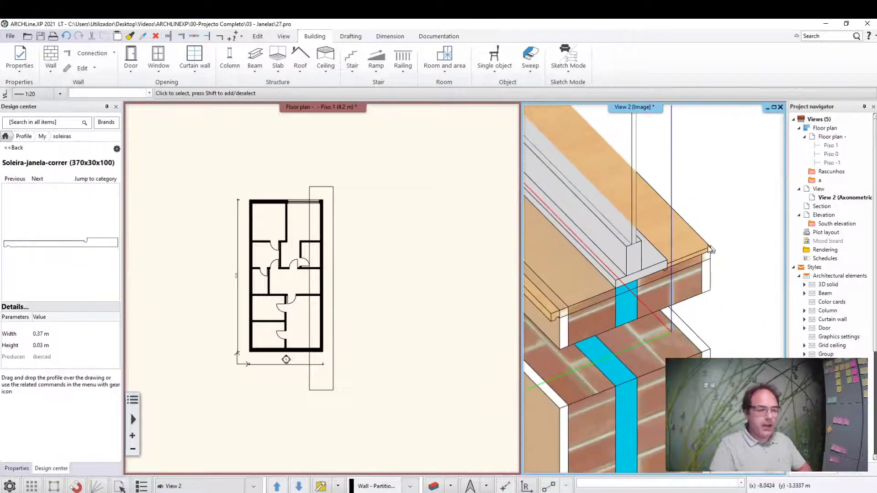
scroll(739, 215, "down", 2)
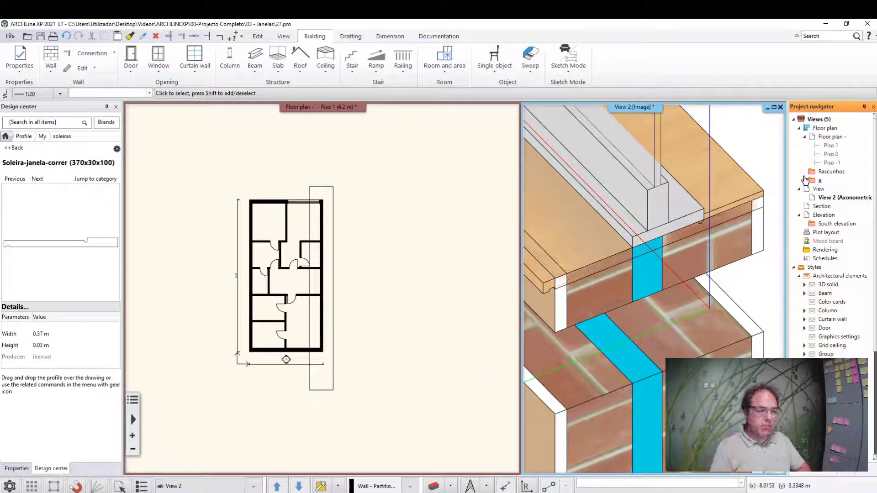
scroll(685, 274, "up", 1)
middle_click_drag(685, 274, 748, 196)
scroll(628, 271, "up", 1)
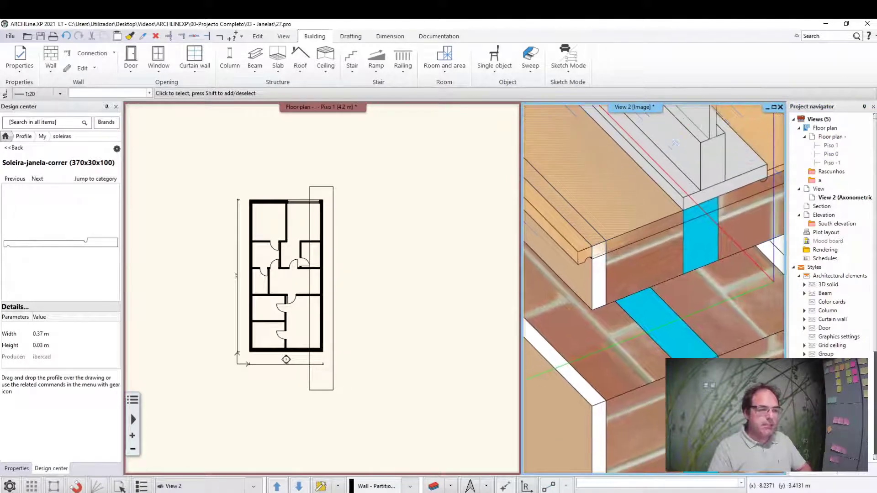
scroll(628, 271, "up", 1)
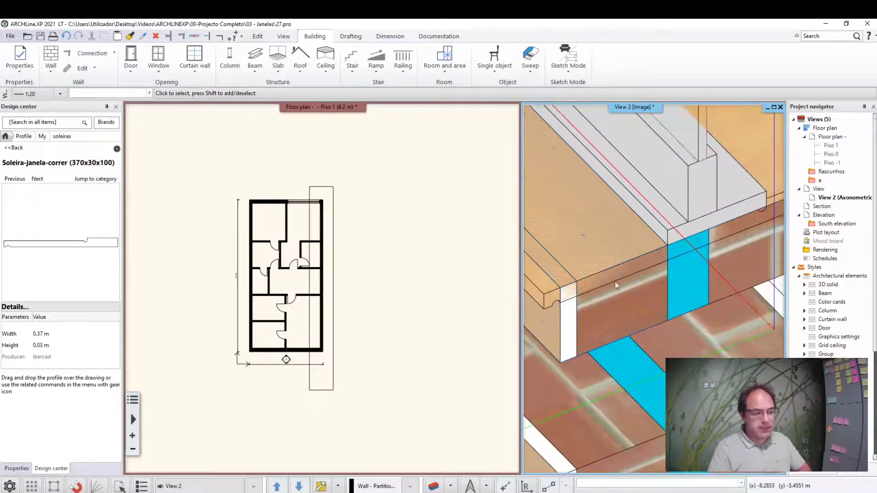
mouse_move(628, 271)
middle_mouse_down()
mouse_move(719, 261)
mouse_move(589, 295)
middle_mouse_up()
scroll(719, 261, "up", 1)
scroll(589, 295, "up", 1)
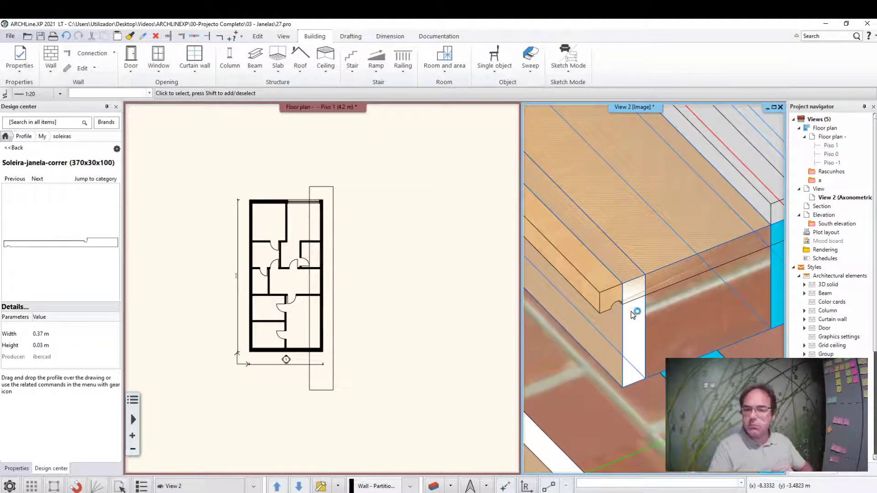
scroll(598, 310, "up", 1)
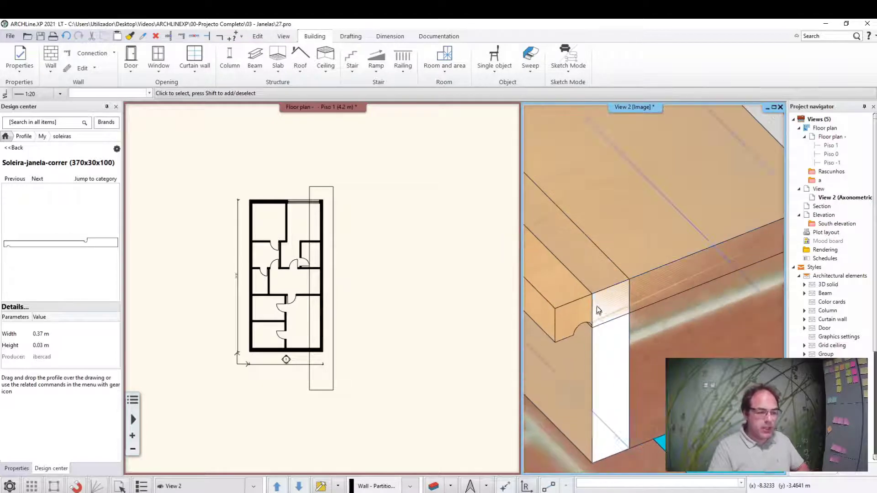
scroll(599, 311, "down", 1)
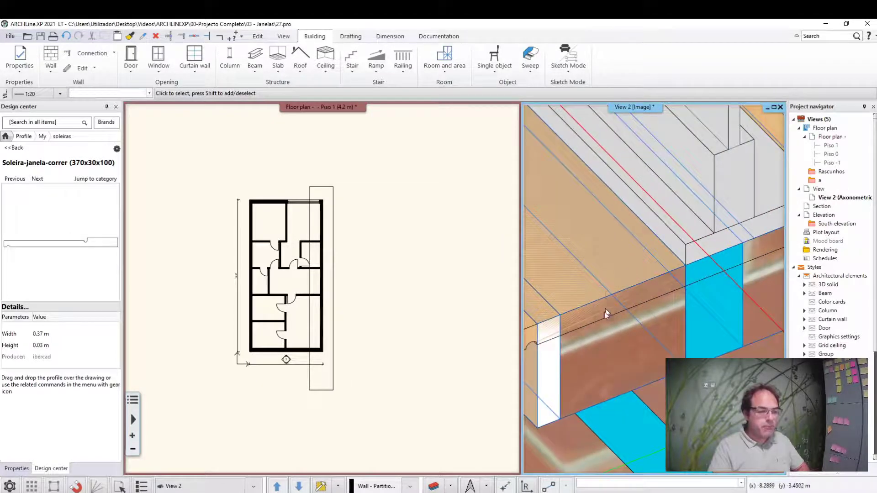
scroll(601, 327, "down", 1)
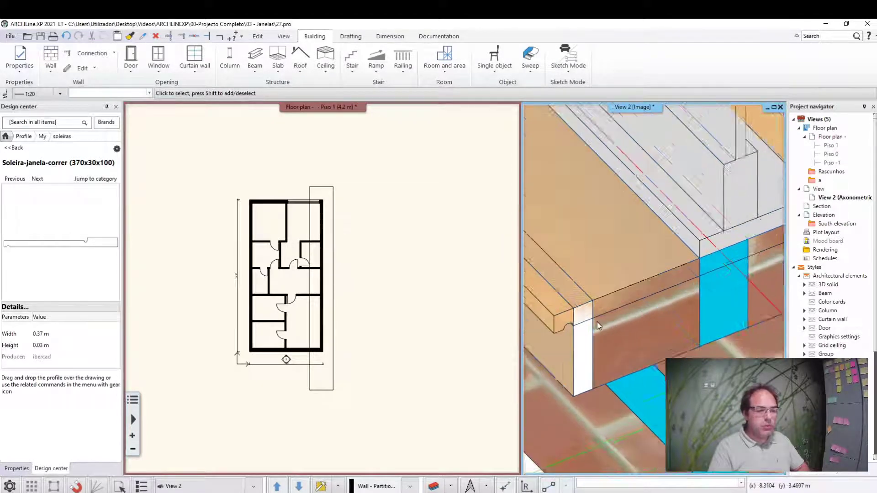
scroll(597, 322, "up", 1)
scroll(596, 322, "down", 2)
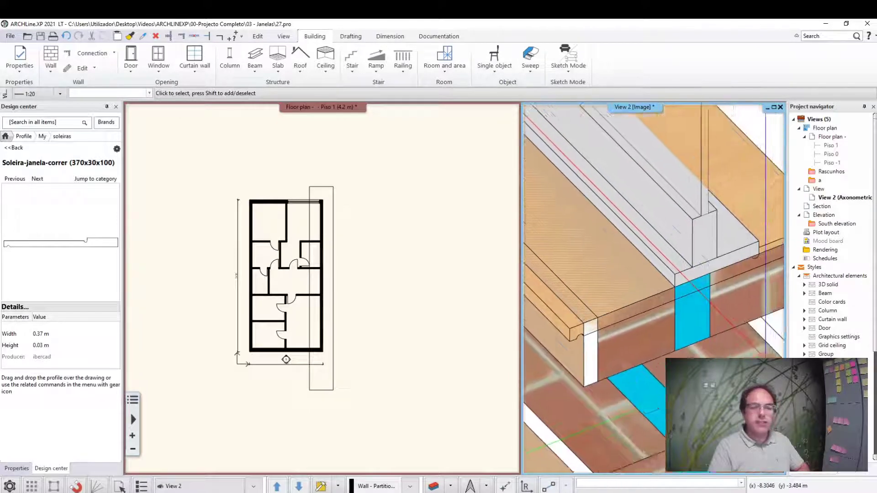
scroll(675, 358, "down", 1)
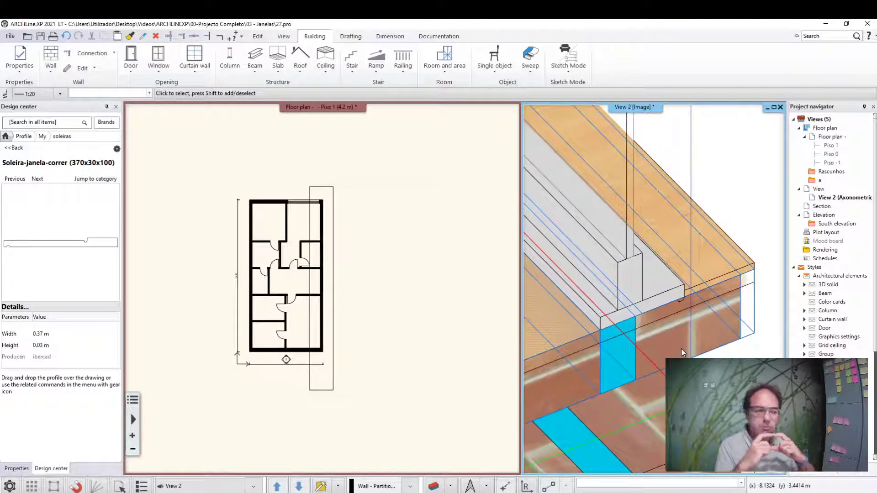
Enter 0.02 for B - Mounting gap thickness bottom in the window's Built-in details.
left_click(635, 275)
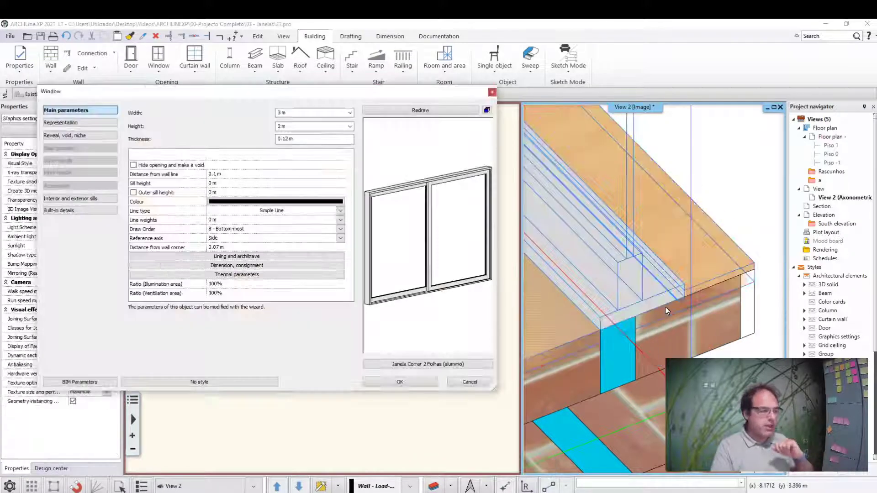
left_click(655, 308)
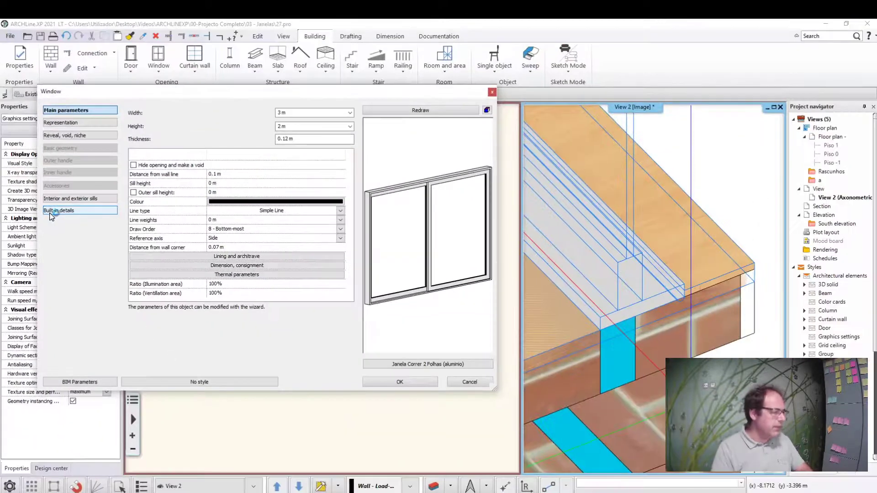
left_click(52, 213)
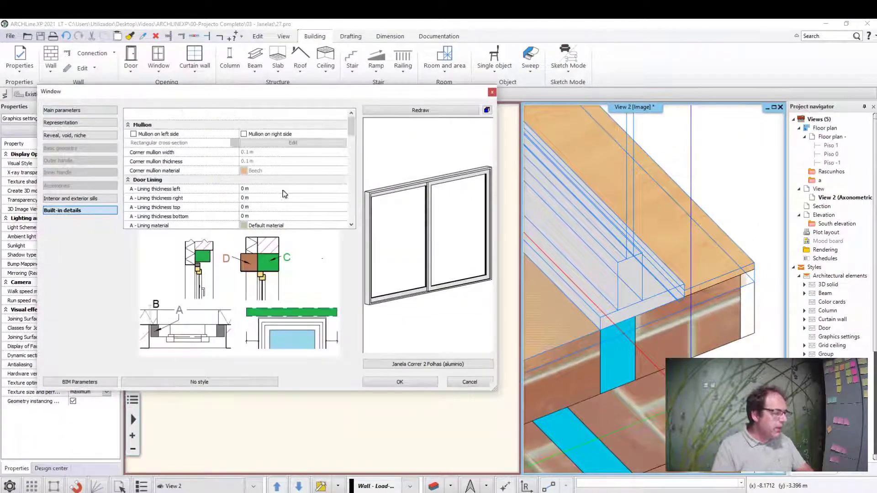
scroll(215, 167, "down", 2)
scroll(228, 175, "down", 1)
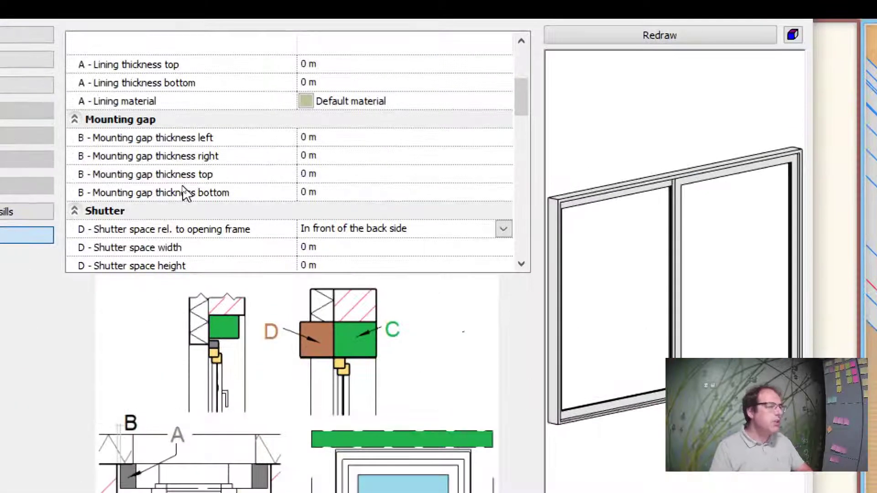
left_click(331, 192)
type("0")
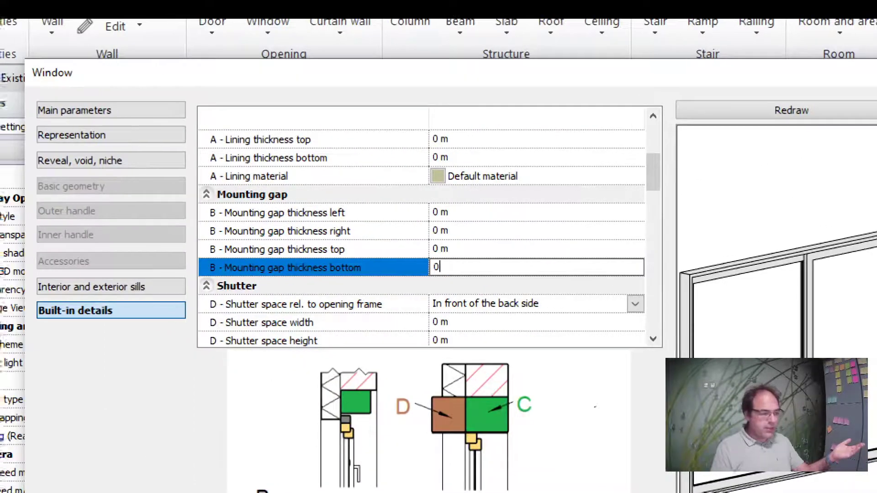
type(".02")
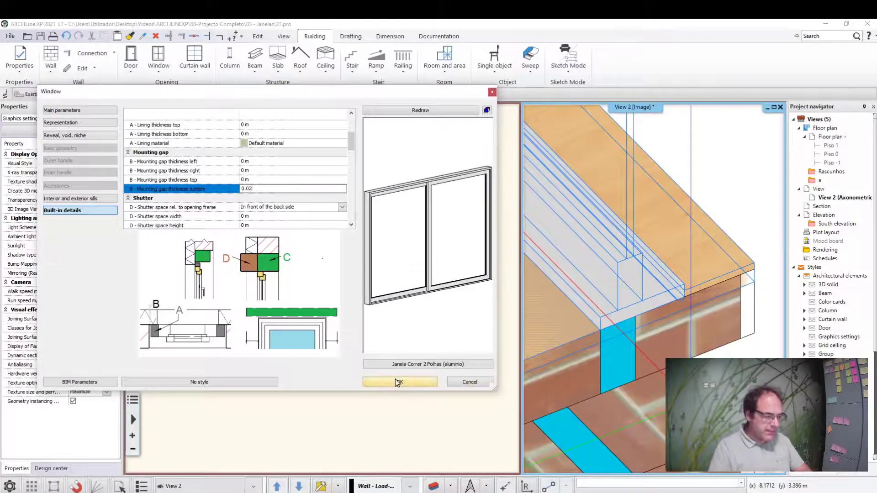
left_click(397, 383)
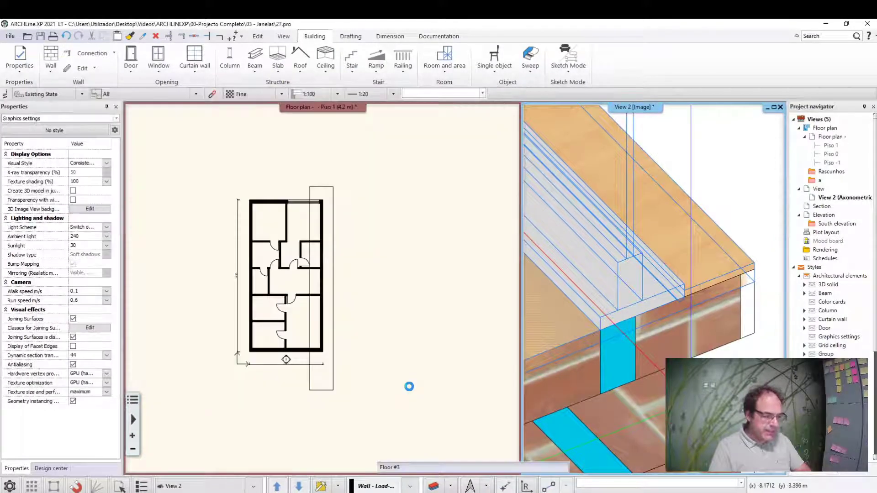
mouse_move(548, 360)
middle_mouse_down()
mouse_move(638, 301)
mouse_move(623, 252)
middle_mouse_up()
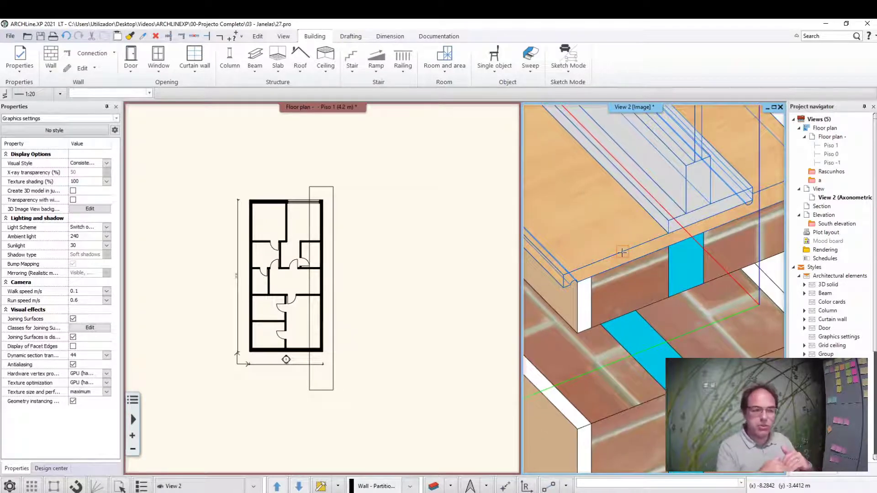
left_click(700, 251)
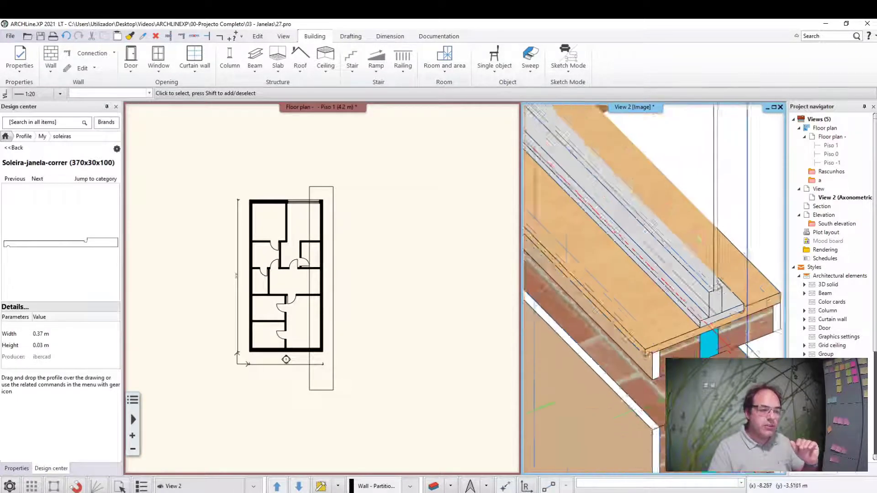
scroll(627, 286, "up", 3)
scroll(627, 285, "up", 2)
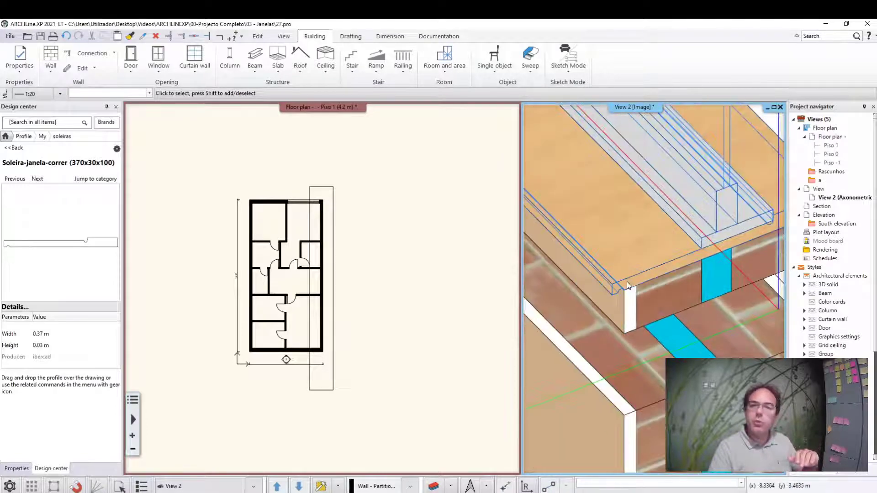
middle_click_drag(627, 286, 726, 283)
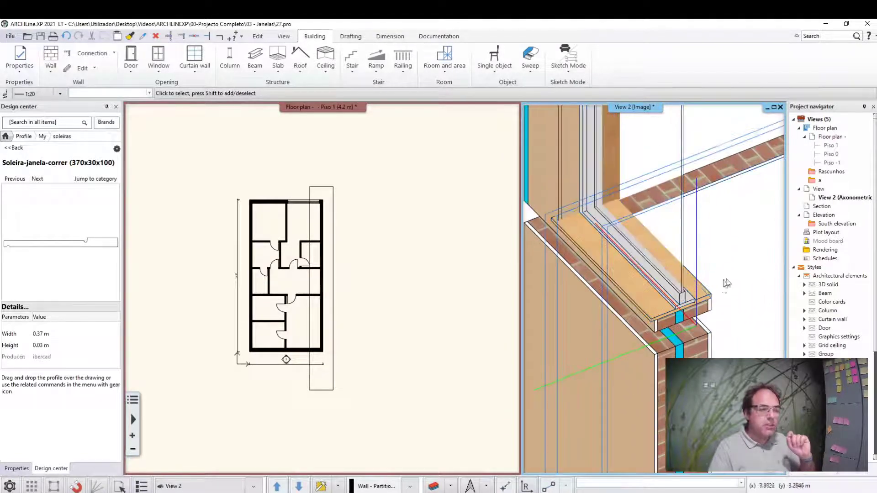
scroll(743, 298, "up", 2)
scroll(743, 297, "up", 2)
scroll(743, 297, "up", 2)
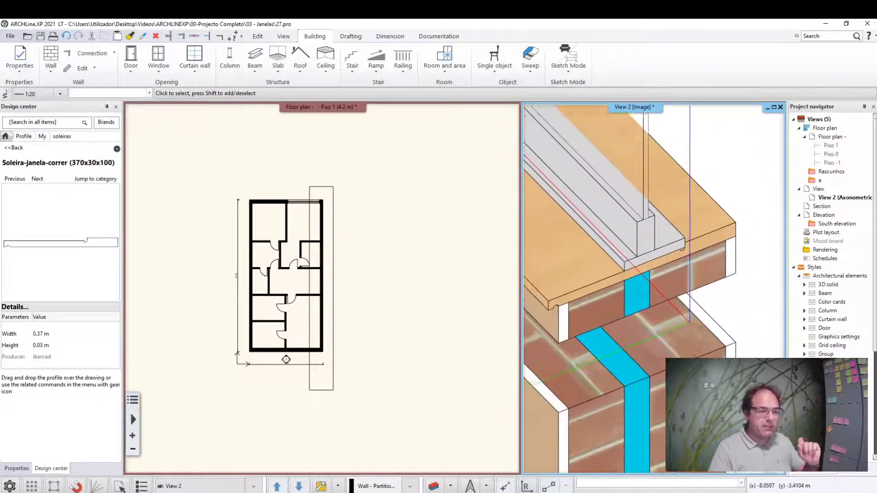
scroll(742, 298, "up", 2)
scroll(681, 254, "up", 2)
scroll(661, 211, "up", 2)
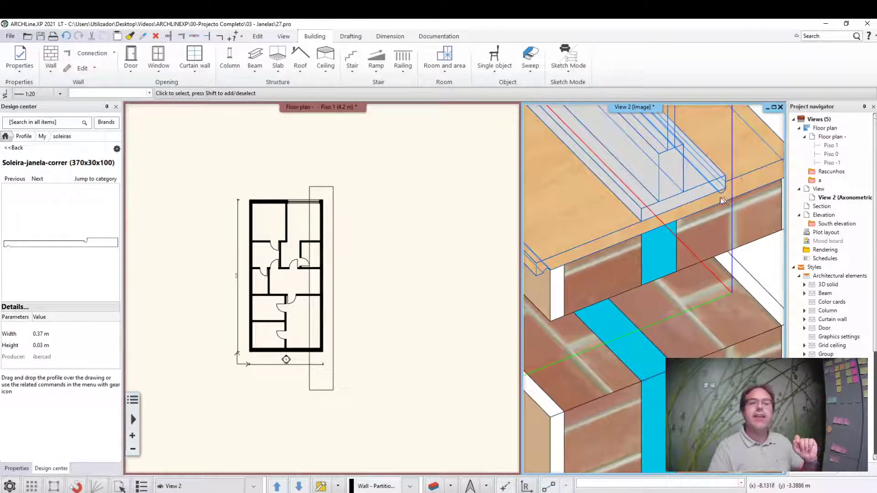
middle_click_drag(701, 201, 609, 257)
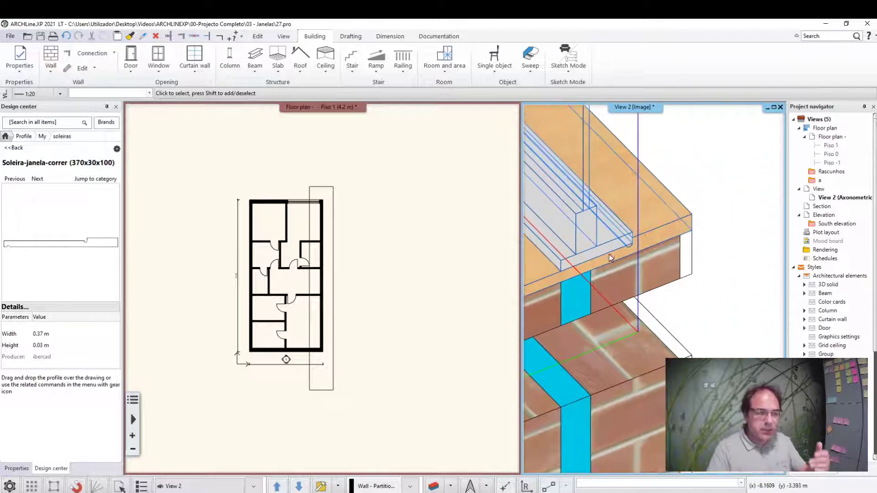
scroll(609, 254, "up", 1)
scroll(609, 247, "up", 1)
scroll(609, 240, "up", 1)
scroll(609, 235, "up", 1)
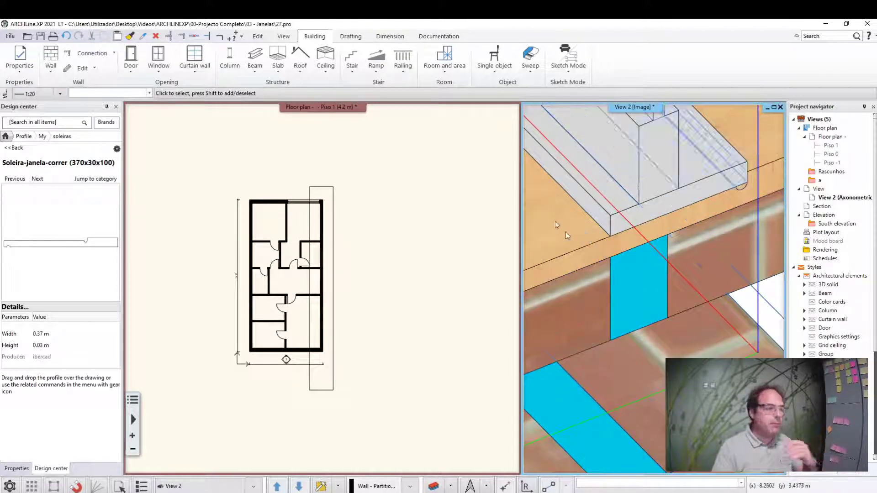
Measure the distance from the slab edge down to the slab corner, reading 0.1 m.
left_click(396, 37)
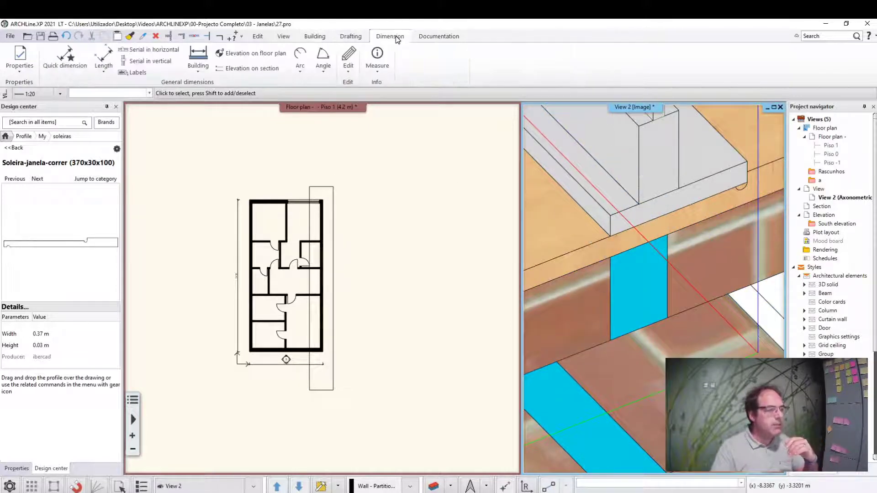
left_click(378, 73)
left_click(389, 89)
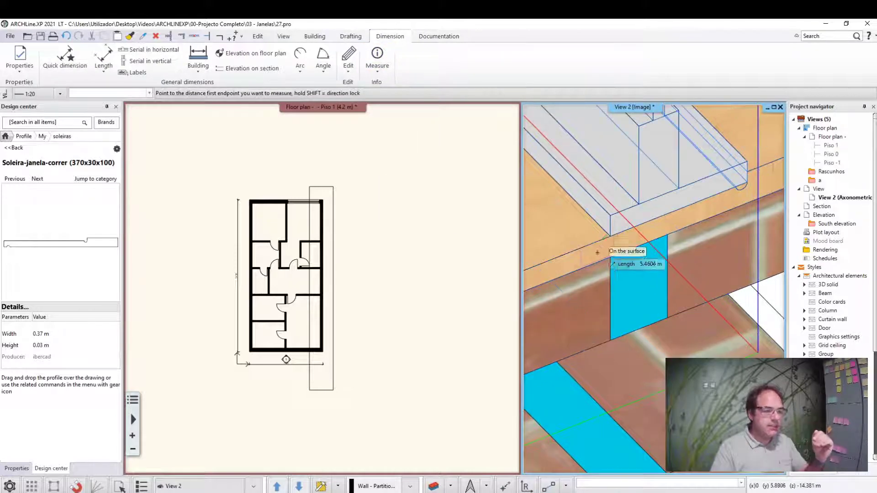
left_click(610, 237)
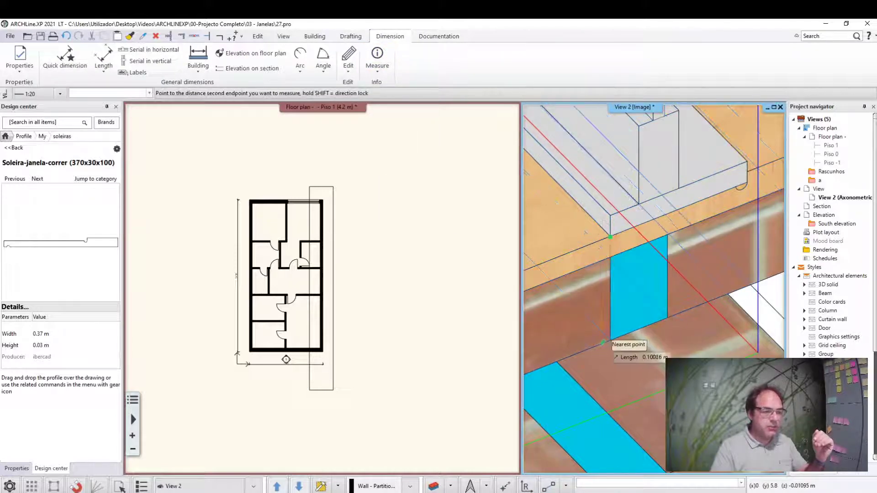
left_click(611, 340)
left_click(425, 229)
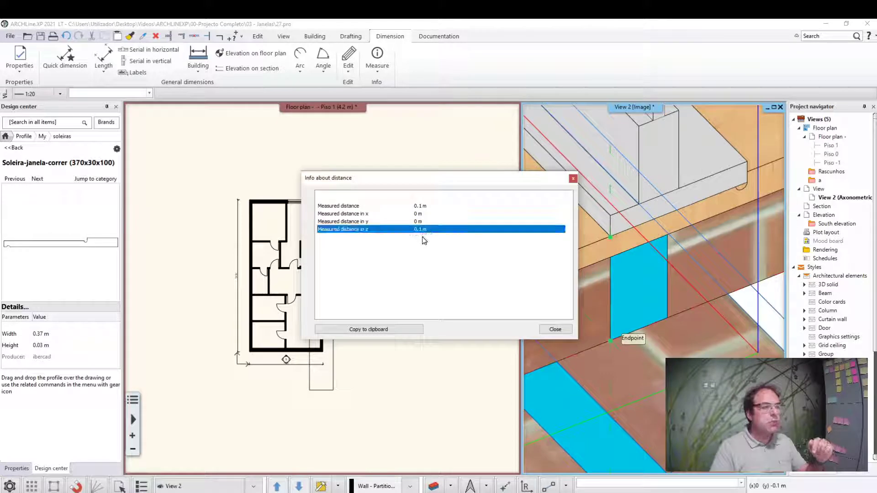
left_click(555, 329)
Measure the slab's top corner to the corner below, reading 0.11 m, then end measuring.
scroll(588, 329, "up", 2)
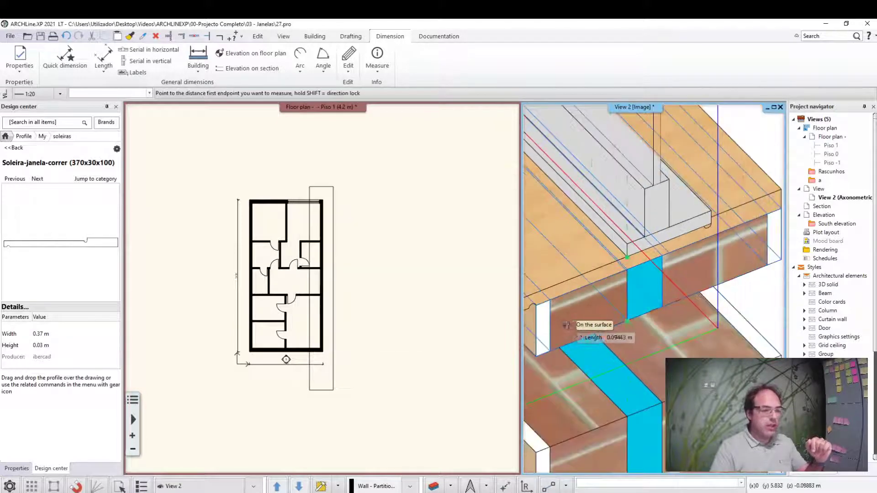
scroll(589, 329, "up", 3)
scroll(631, 282, "up", 3)
left_click(681, 179)
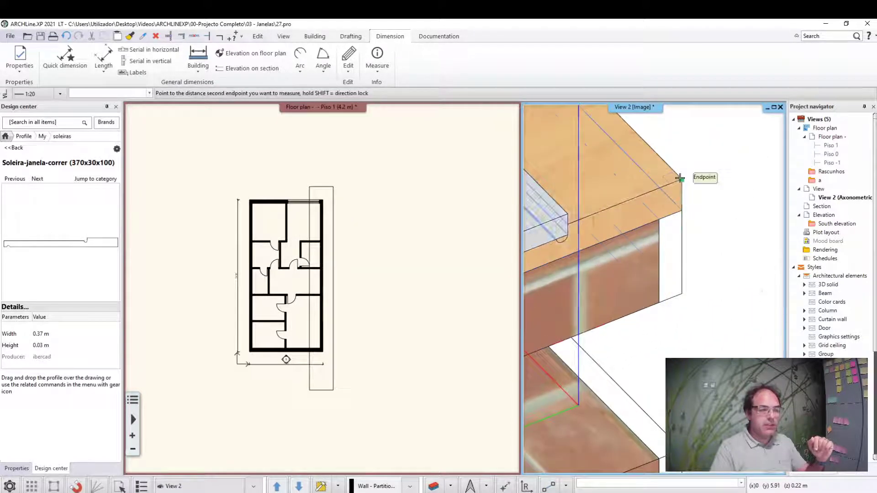
left_click(682, 294)
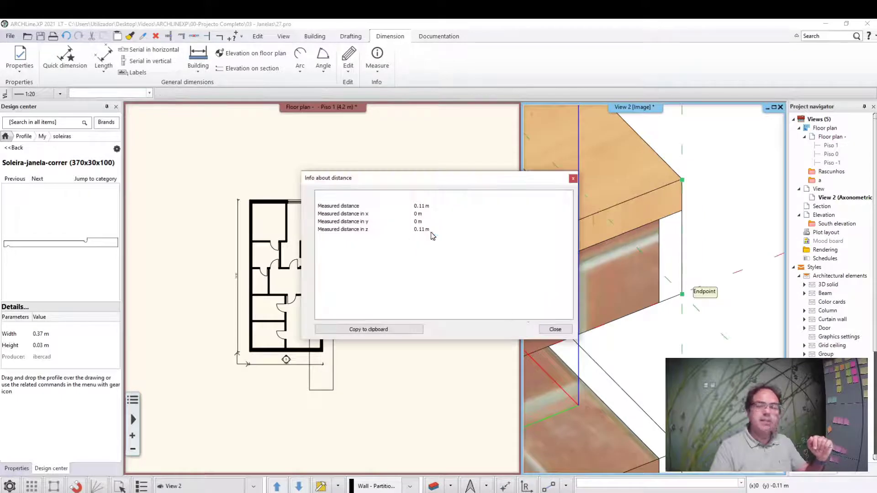
left_click(556, 329)
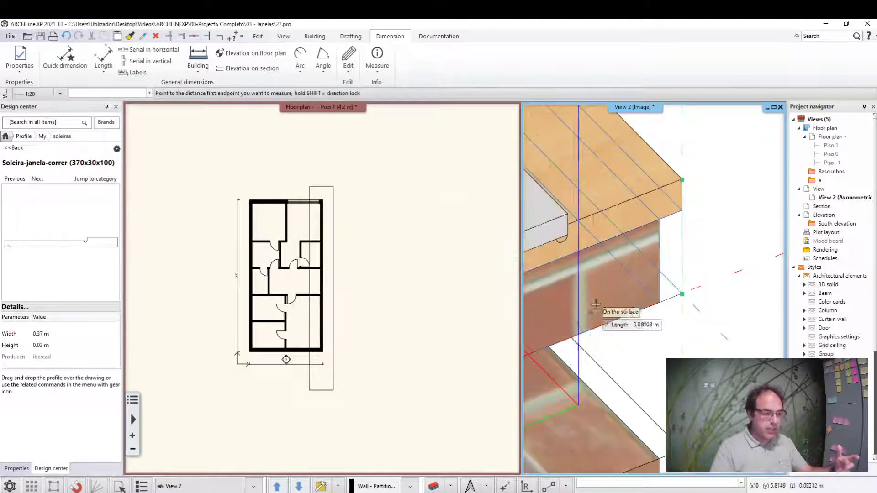
scroll(654, 299, "down", 2)
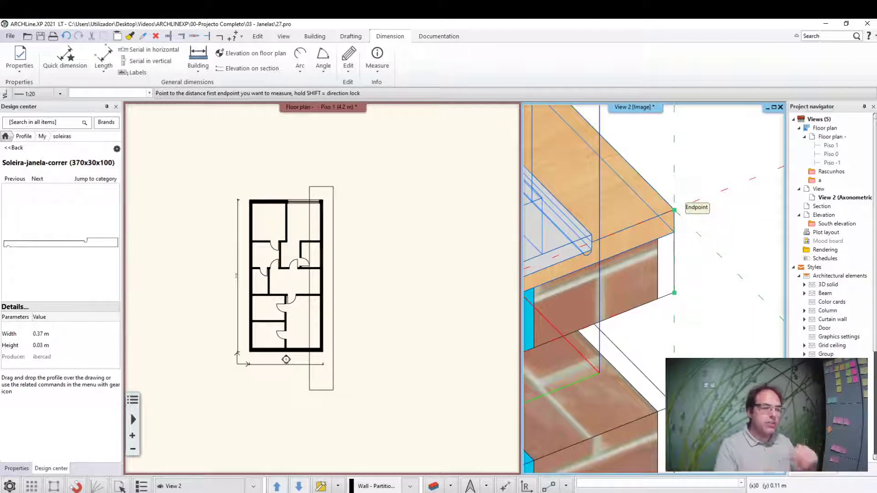
key("Escape")
mouse_move(644, 194)
middle_mouse_down()
mouse_move(607, 238)
mouse_move(662, 332)
mouse_move(679, 266)
middle_mouse_up()
Set the sliding window's sill height to -0.01 m in its main parameters.
left_click(679, 265)
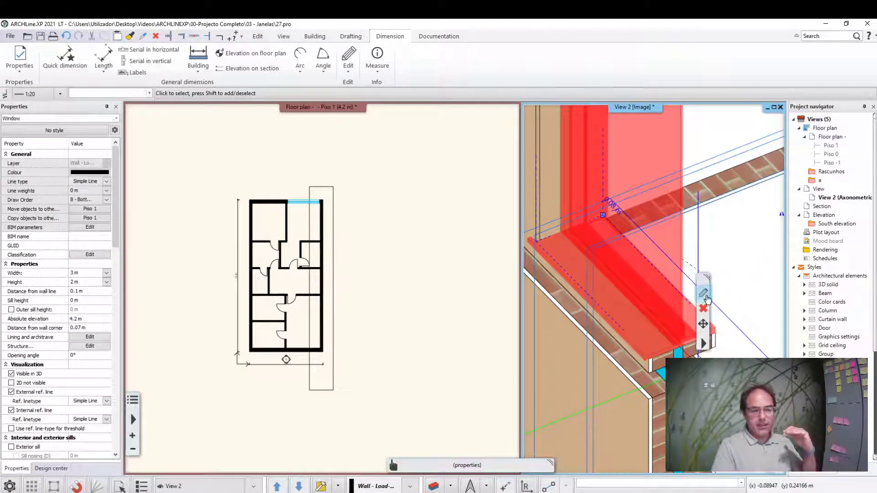
left_click(703, 295)
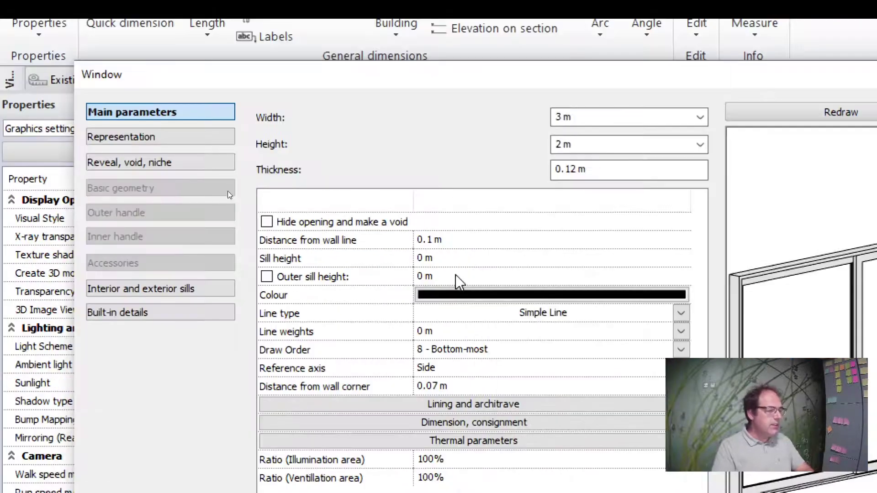
left_click(453, 263)
type("-0.")
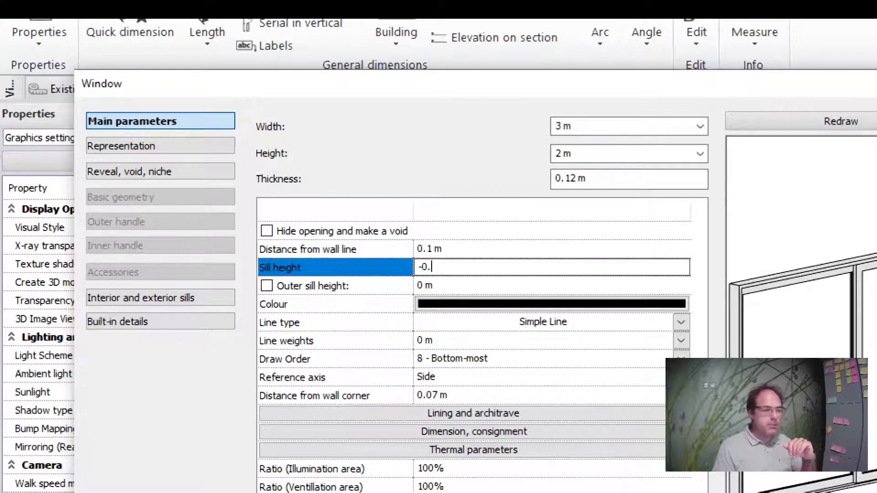
type("01")
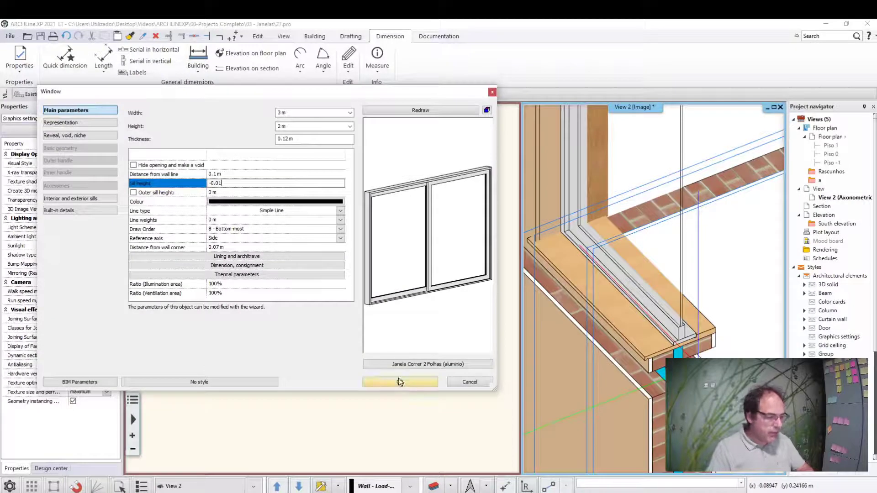
left_click(399, 381)
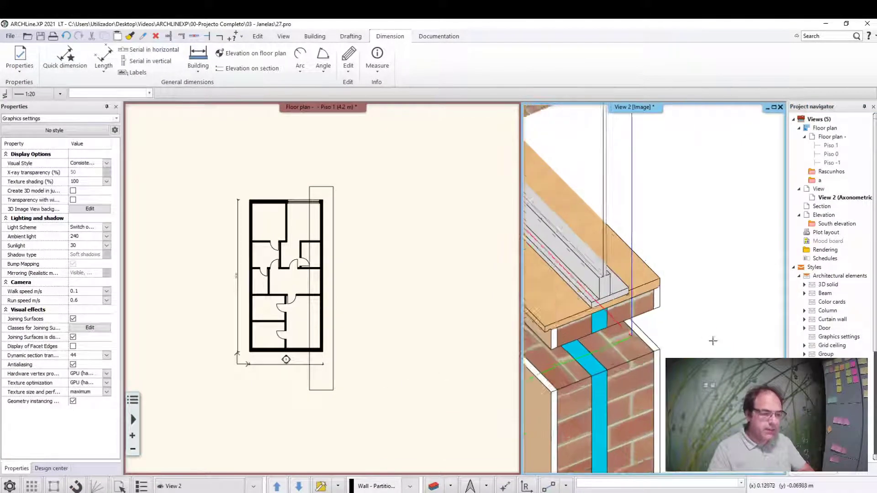
Measure the vertical distance from the sill corner to the lower endpoint.
scroll(617, 233, "up", 2)
scroll(657, 220, "up", 2)
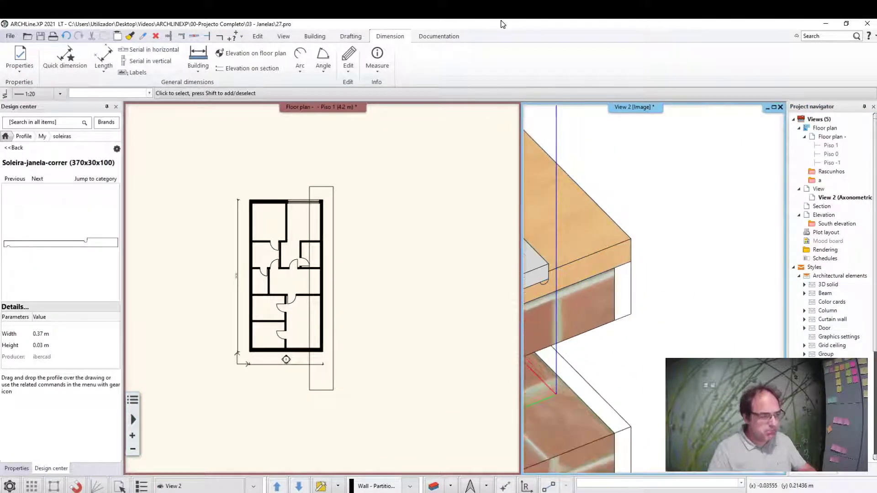
left_click(380, 70)
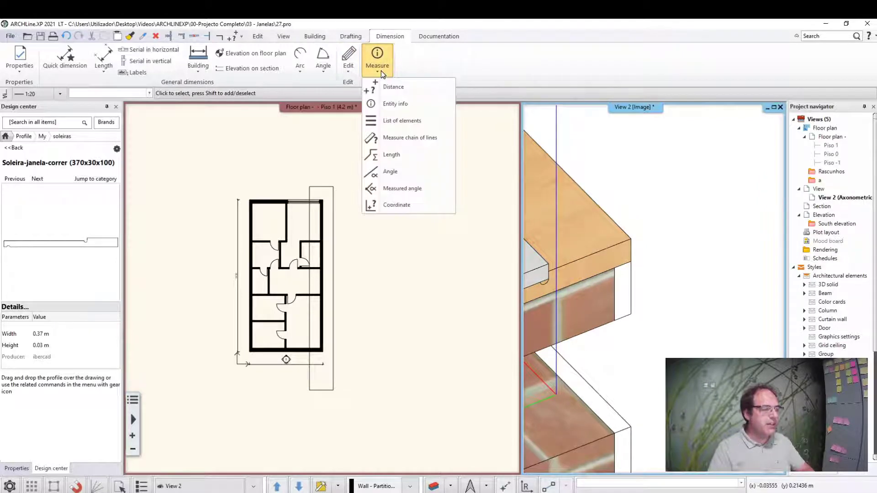
left_click(395, 83)
left_click(631, 239)
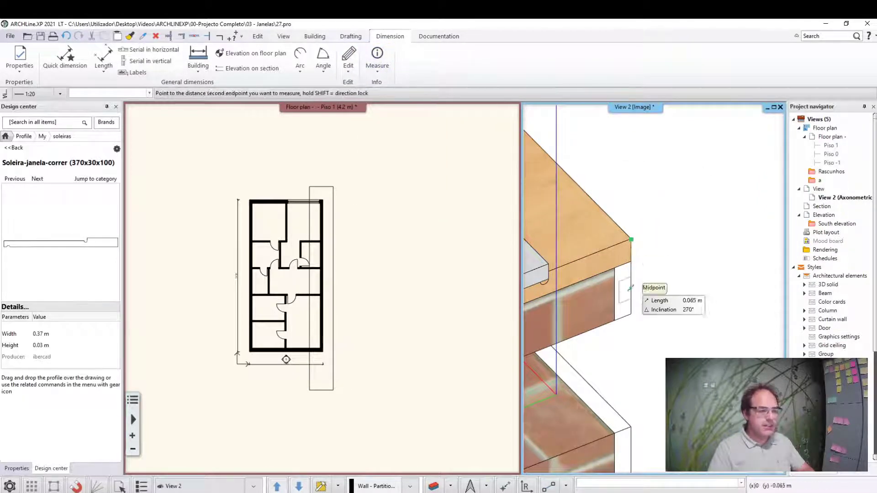
left_click(631, 314)
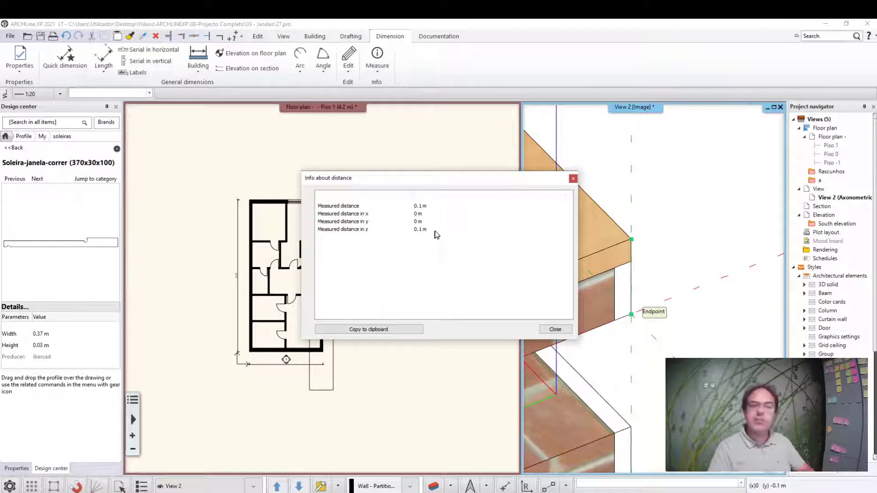
left_click(438, 231)
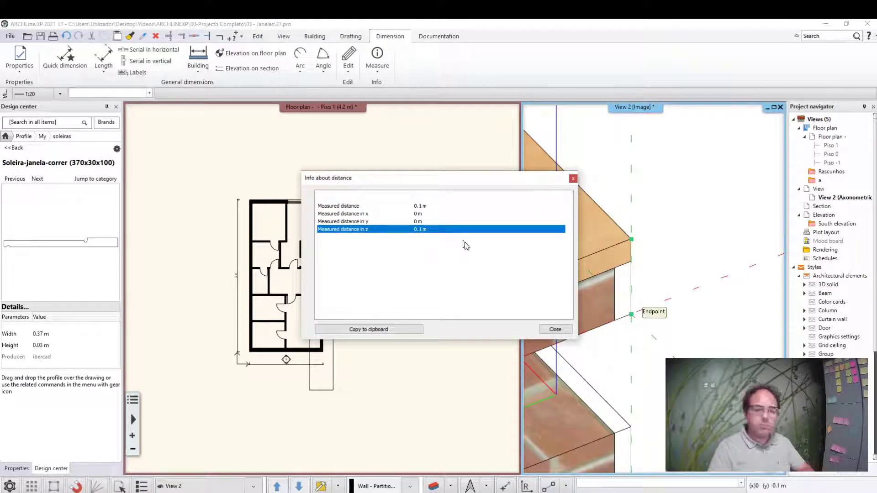
left_click(554, 329)
Zoom in on the interior sill corner where it meets the sliding window frame.
scroll(639, 297, "up", 3)
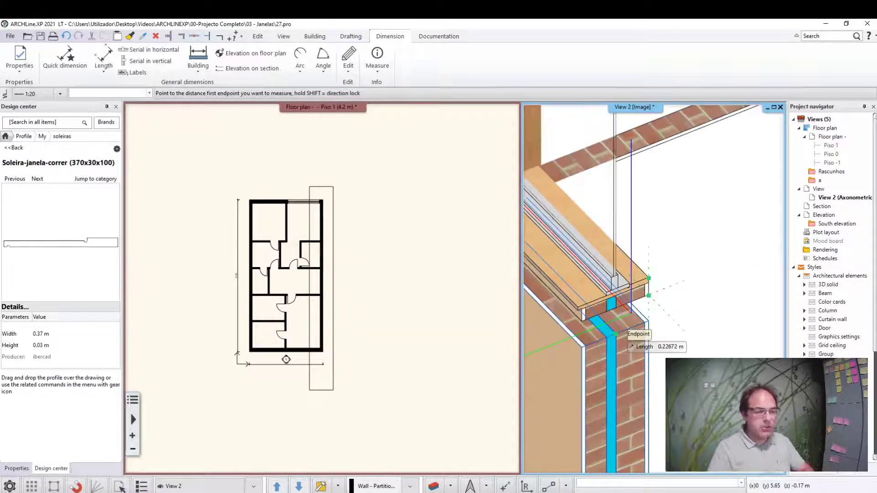
scroll(639, 296, "up", 3)
scroll(620, 295, "down", 2)
scroll(620, 294, "down", 2)
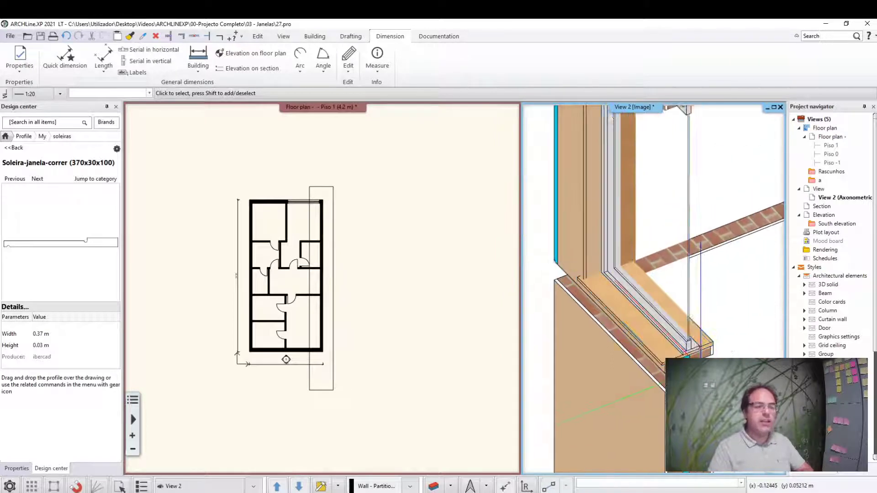
scroll(620, 294, "down", 2)
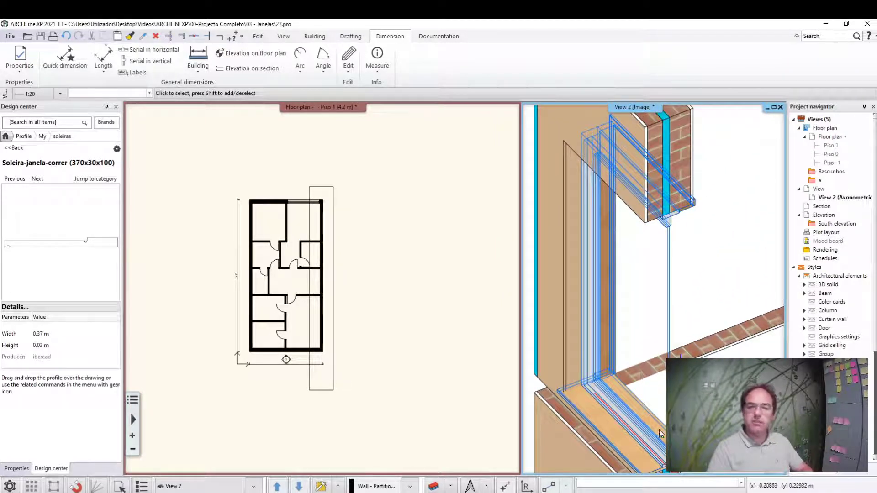
scroll(601, 409, "up", 2)
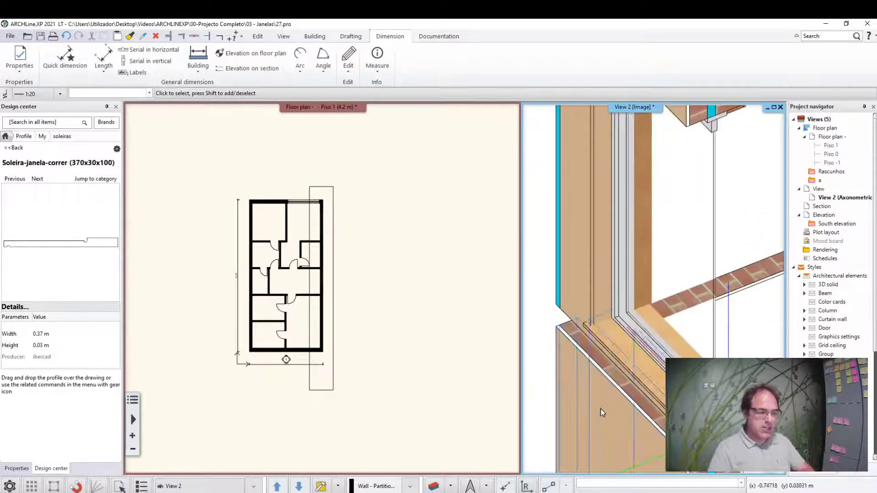
scroll(601, 409, "up", 2)
scroll(620, 386, "up", 2)
scroll(620, 387, "up", 2)
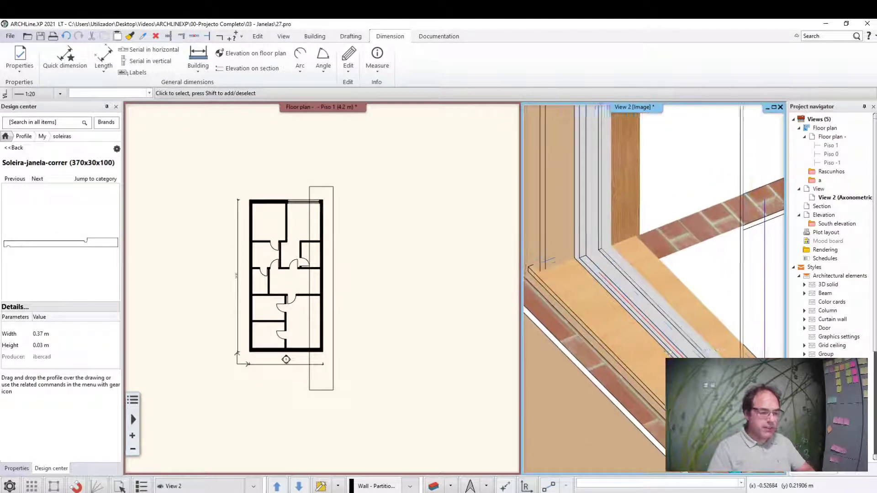
scroll(618, 341, "up", 2)
scroll(586, 312, "up", 2)
scroll(585, 313, "up", 2)
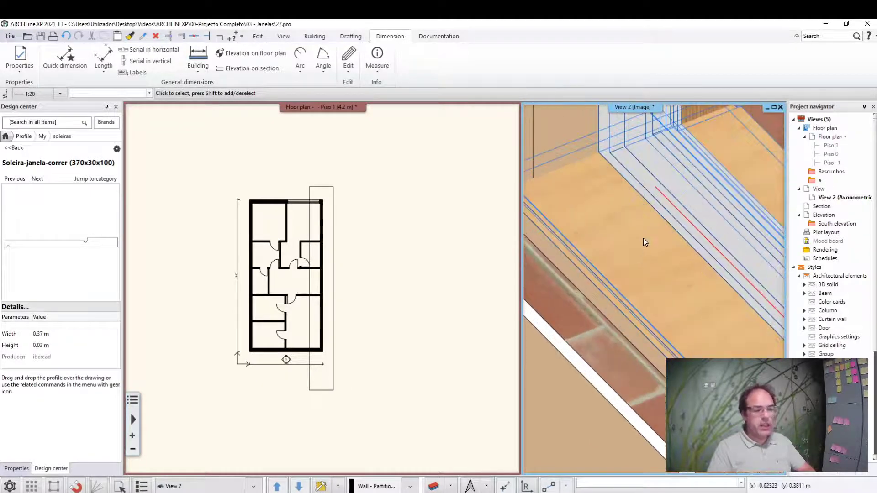
scroll(634, 279, "down", 2)
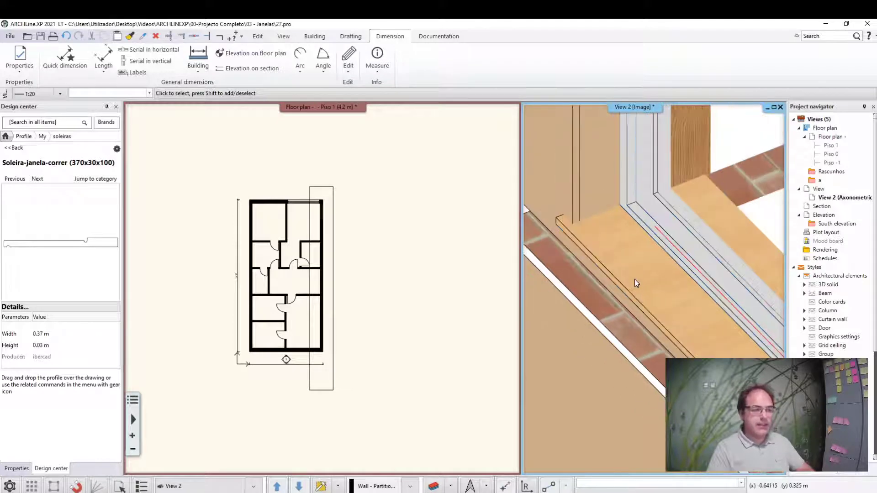
scroll(586, 240, "up", 2)
scroll(640, 264, "up", 2)
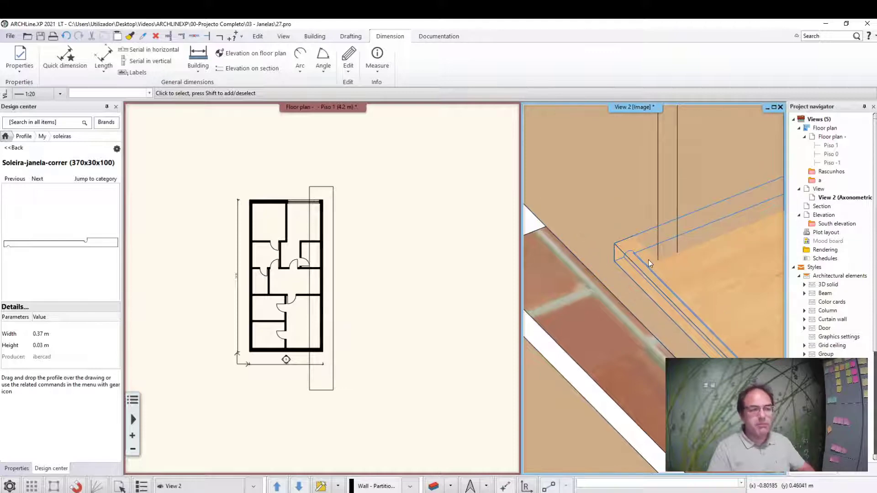
Set the window's interior sill Extension to 0.02 m and bring up its material choices.
left_click(649, 263)
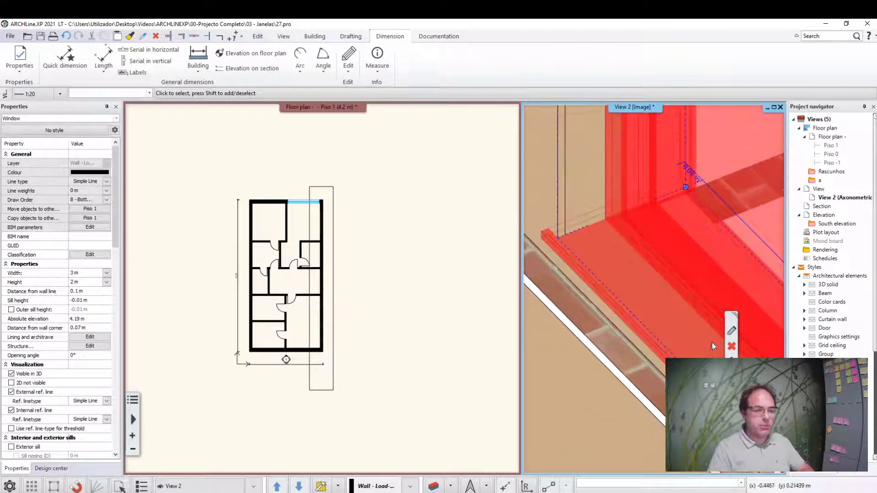
left_click(732, 337)
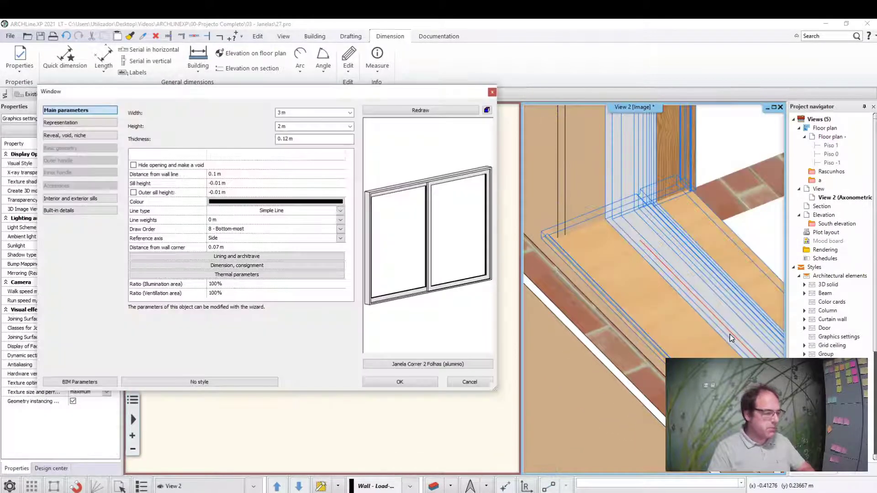
left_click(64, 199)
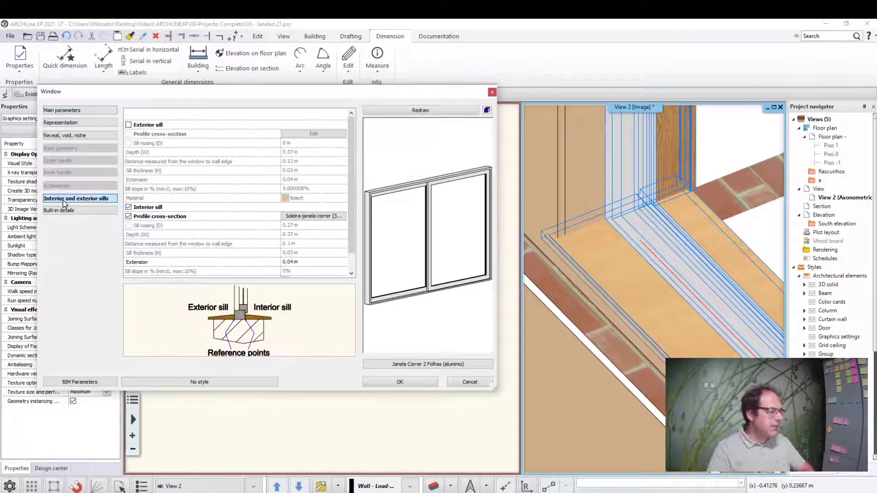
scroll(157, 221, "down", 1)
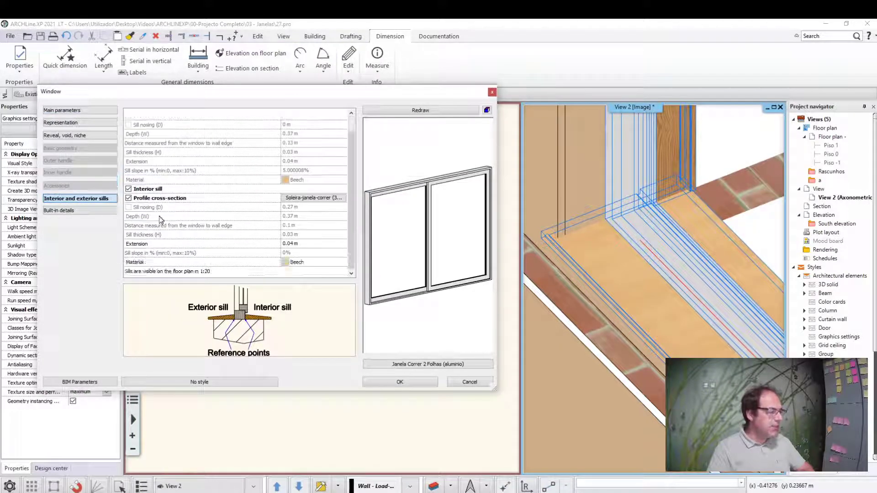
left_click(136, 245)
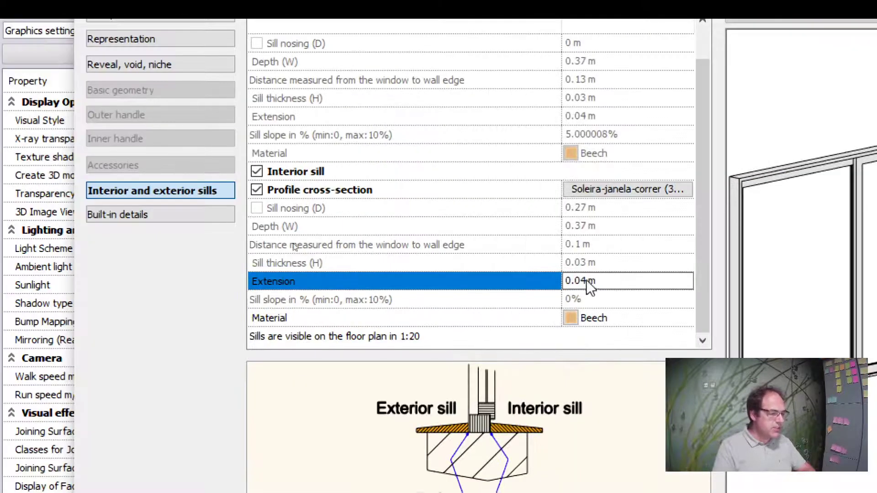
double_click(586, 280)
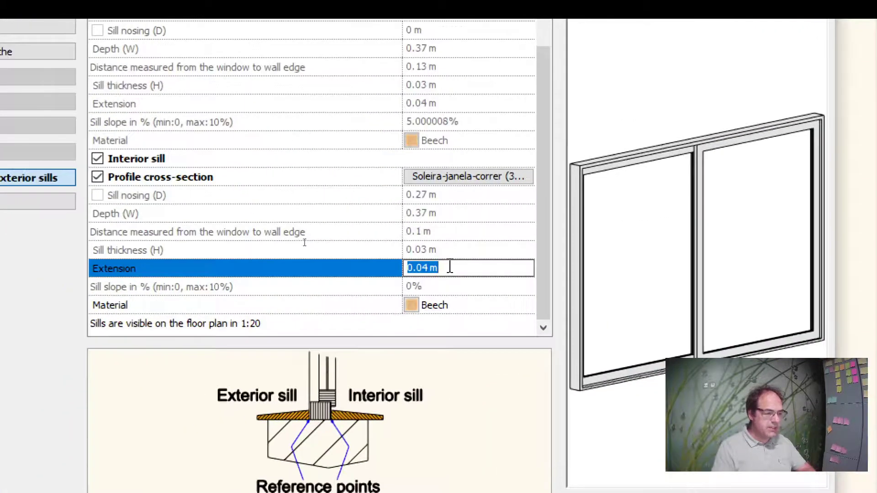
type("0.02")
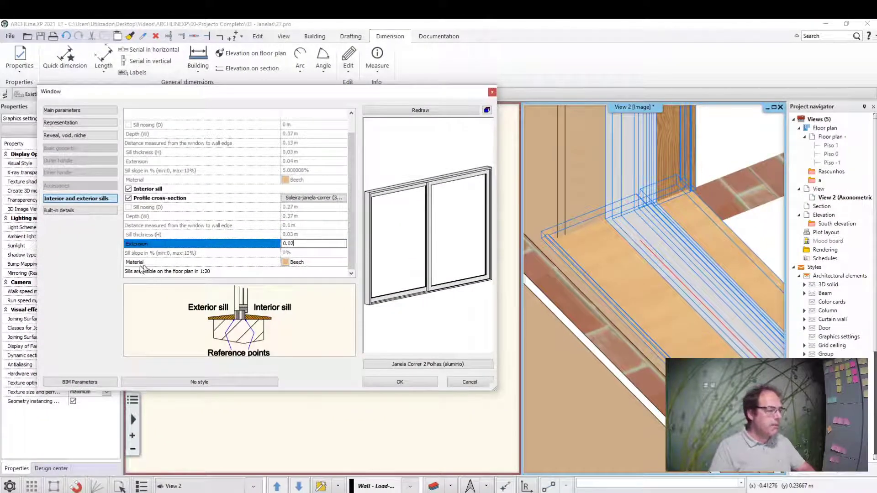
left_click(300, 263)
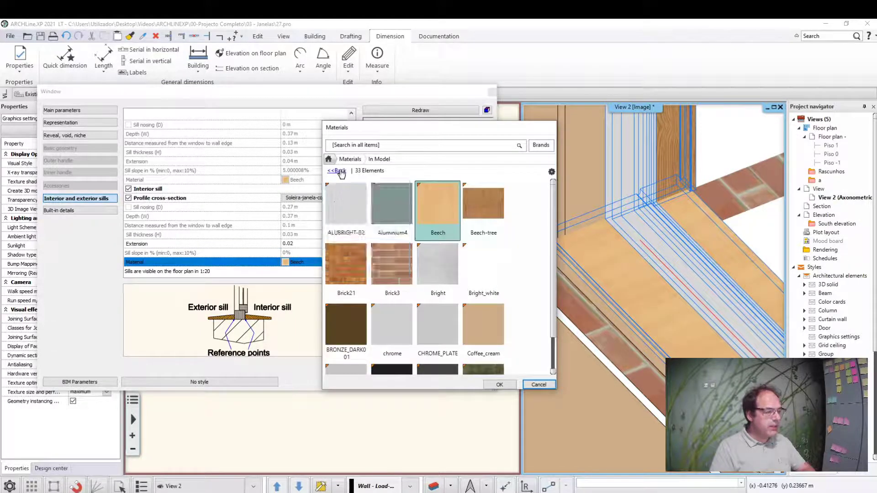
Browse the granite materials under the Stone category of the material library.
left_click(340, 171)
scroll(378, 260, "down", 2)
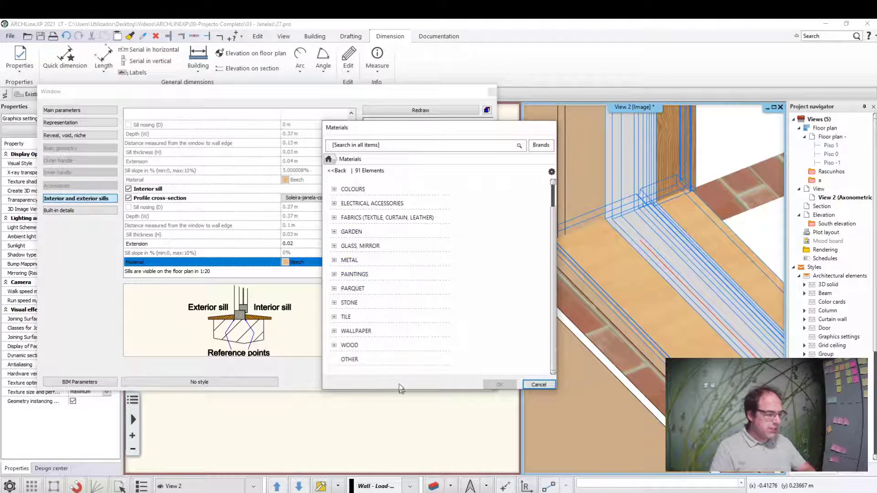
left_click(349, 303)
scroll(439, 272, "down", 3)
scroll(411, 265, "down", 2)
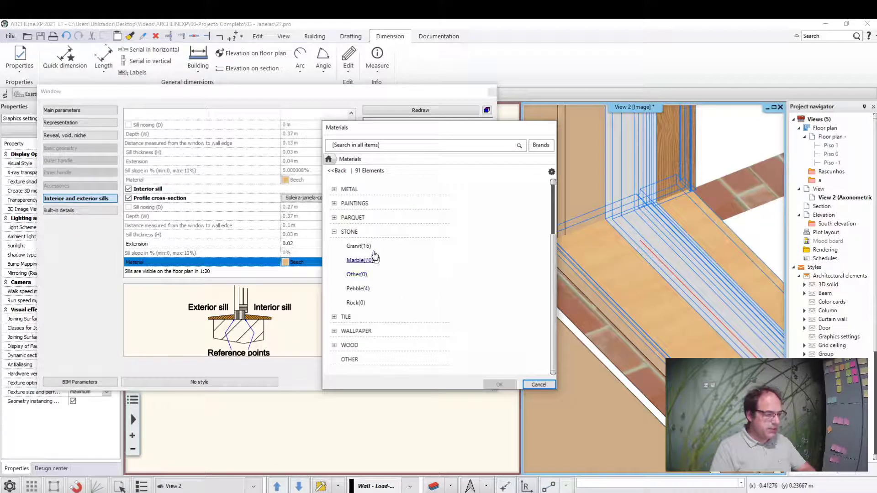
left_click(427, 245)
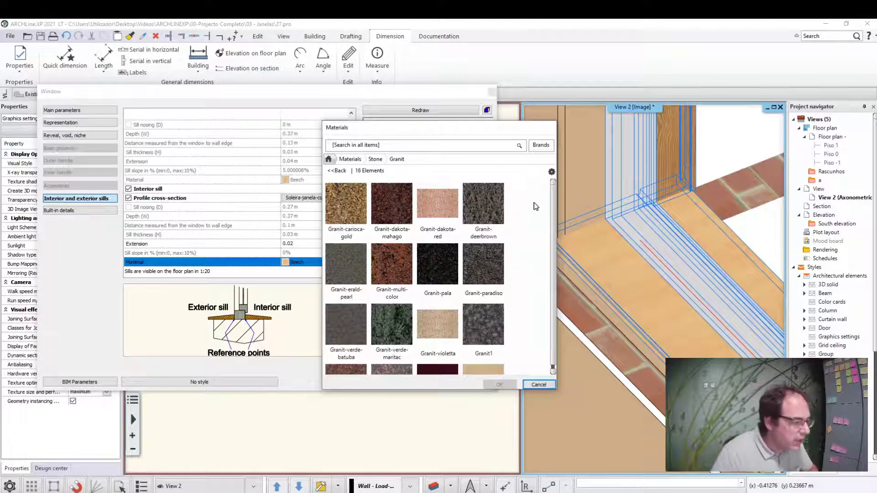
scroll(536, 206, "down", 2)
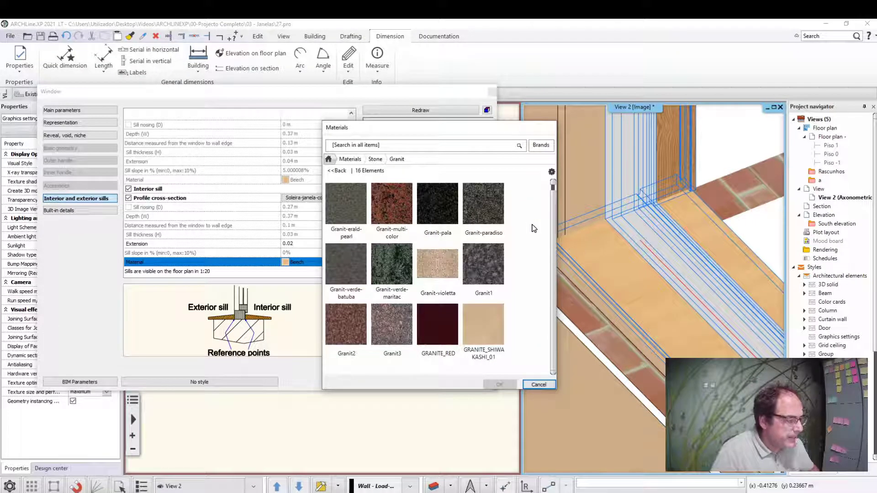
scroll(534, 228, "up", 2)
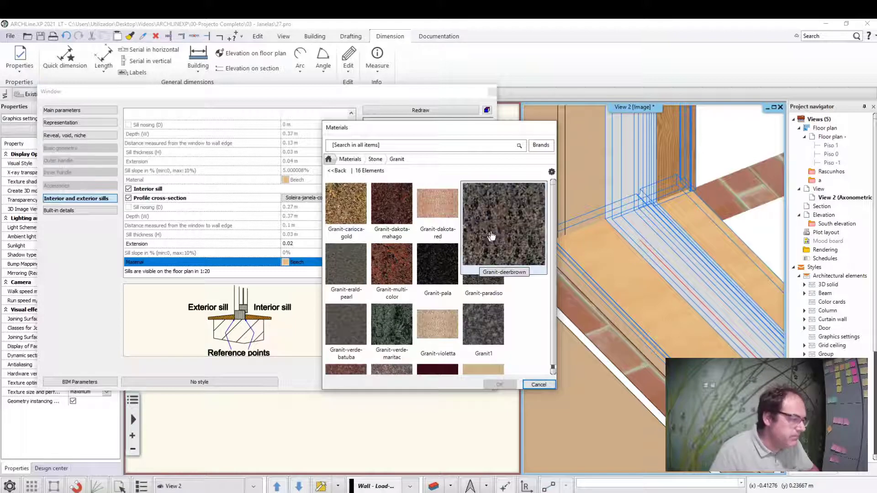
scroll(520, 226, "down", 2)
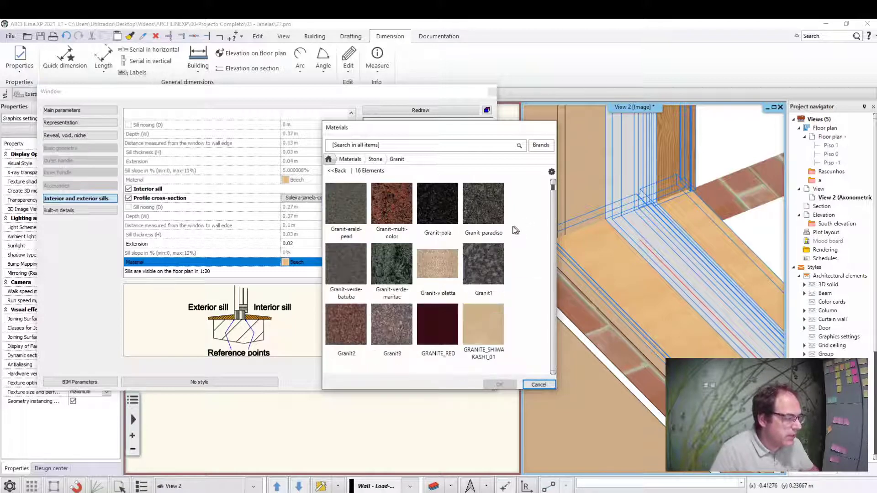
Assign Marble-crema from Stone > Marble to the interior sill and apply the window changes.
left_click(336, 170)
scroll(374, 345, "down", 3)
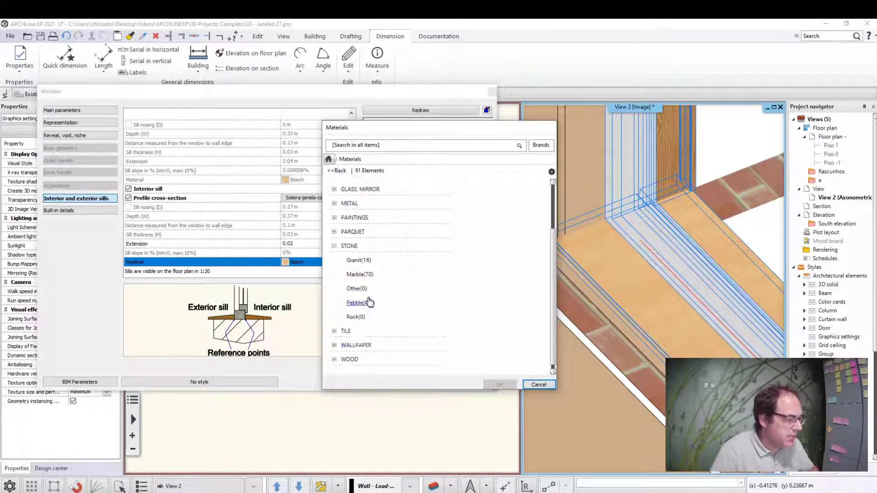
left_click(359, 275)
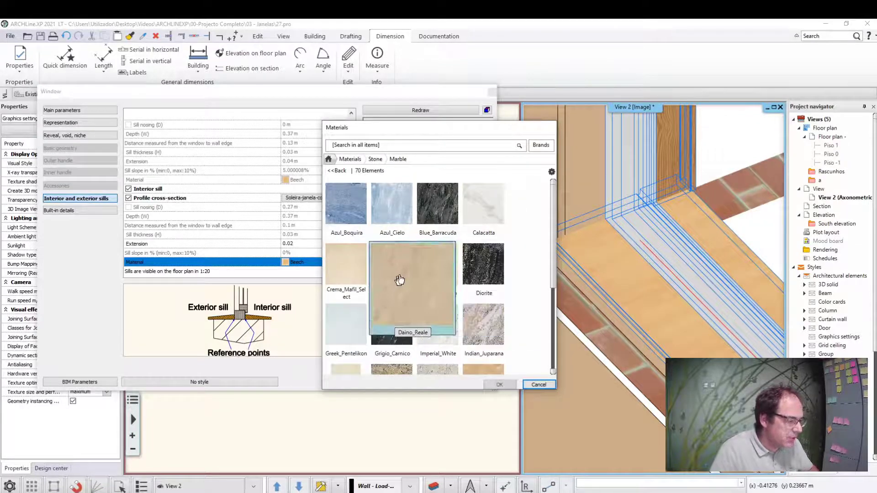
left_click(397, 280)
scroll(516, 319, "down", 10)
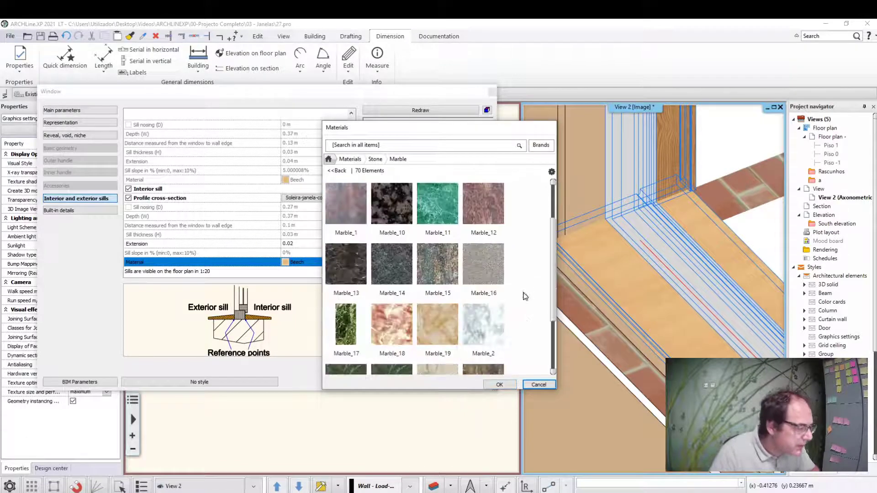
scroll(516, 320, "up", 10)
scroll(518, 324, "down", 4)
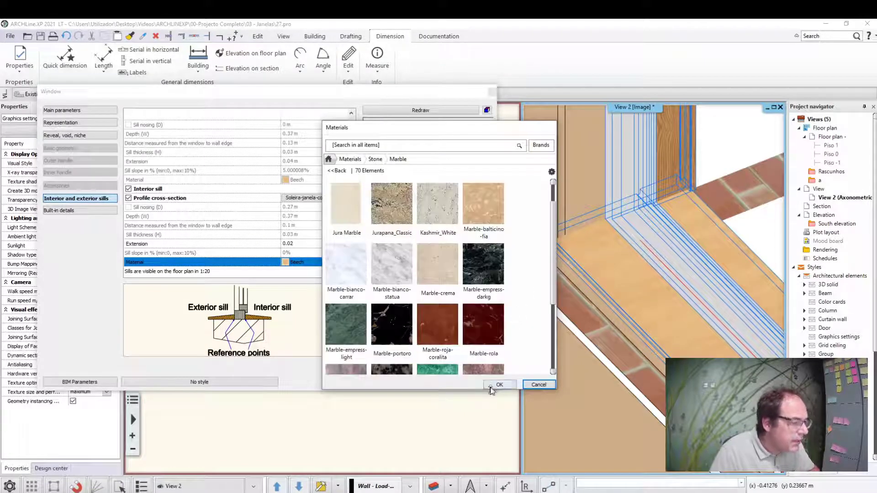
left_click(438, 261)
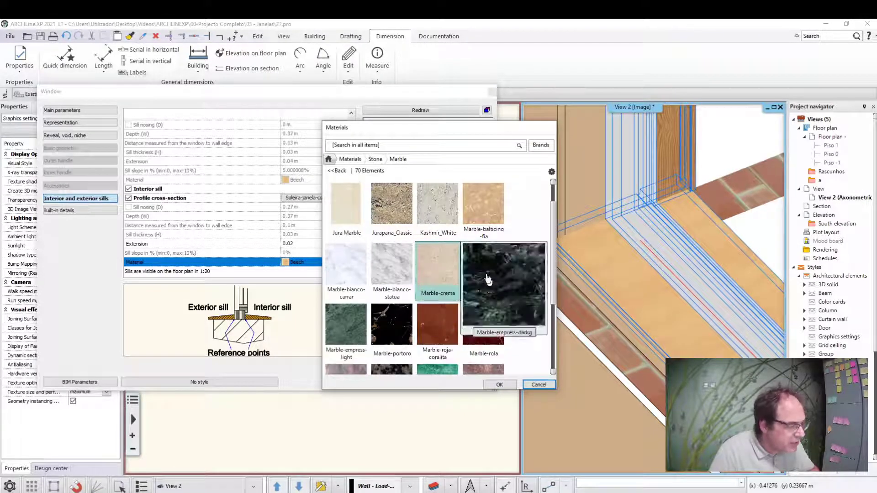
left_click(499, 385)
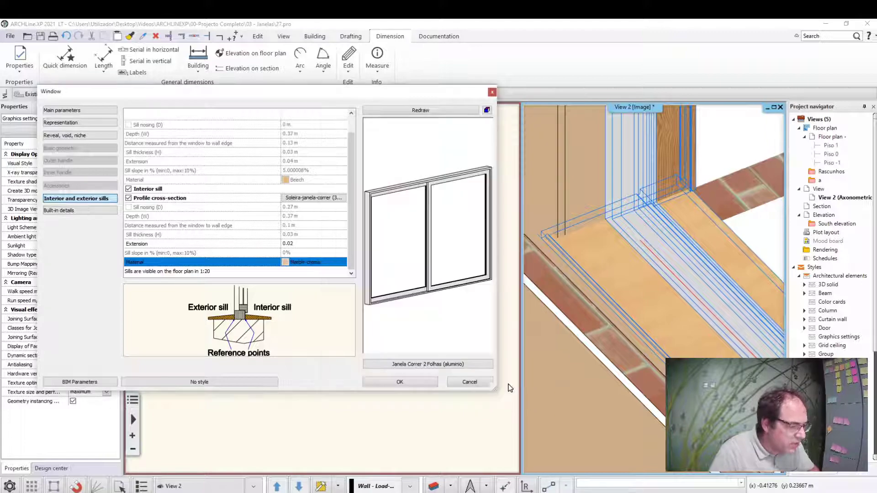
left_click(394, 382)
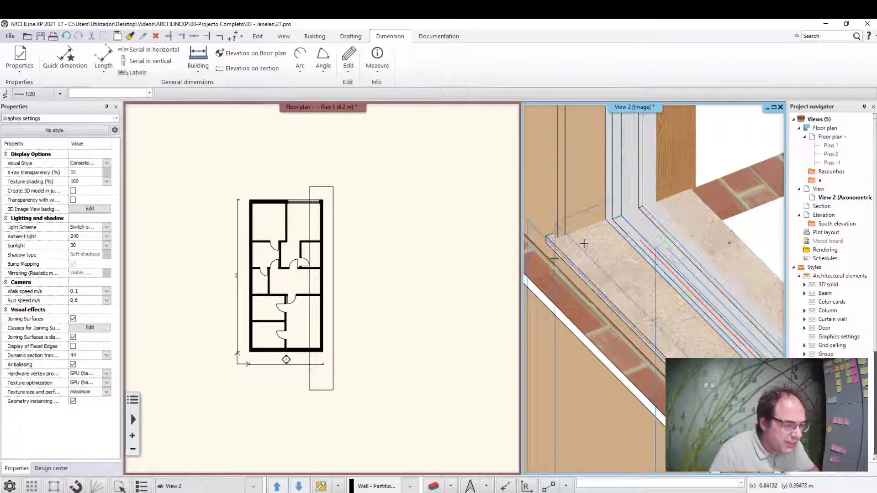
Orbit the 3D view around the marble sill, from its far end up to the lintel.
mouse_move(583, 243)
middle_mouse_down()
mouse_move(725, 252)
mouse_move(653, 345)
mouse_move(593, 320)
mouse_move(616, 310)
mouse_move(617, 278)
middle_mouse_up()
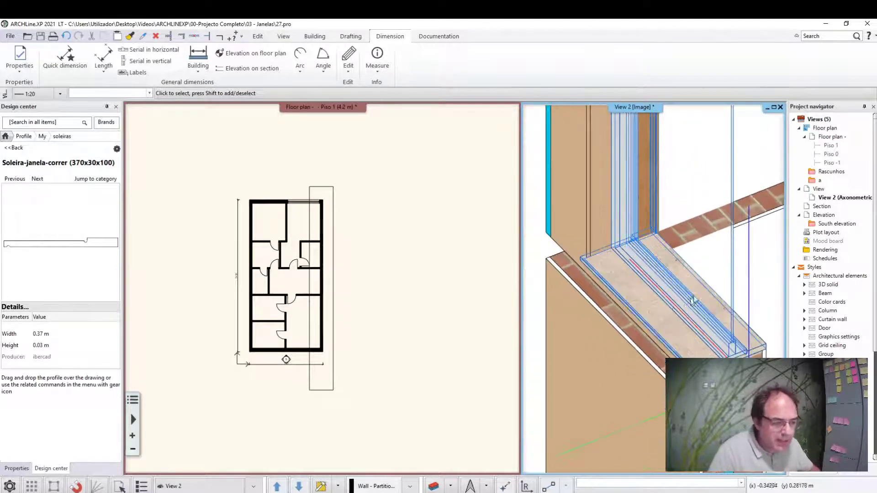
mouse_move(692, 300)
middle_mouse_down()
mouse_move(755, 278)
mouse_move(708, 297)
mouse_move(711, 354)
middle_mouse_up()
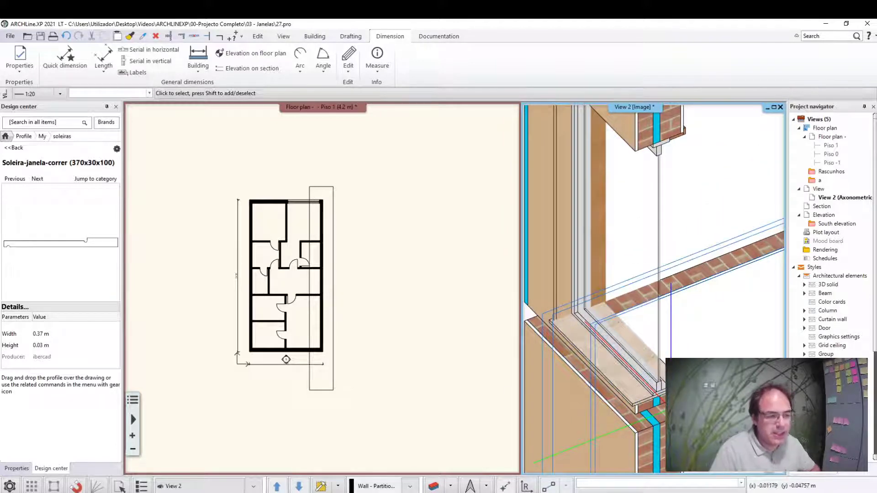
mouse_move(709, 322)
middle_mouse_down()
mouse_move(705, 328)
mouse_move(697, 277)
middle_mouse_up()
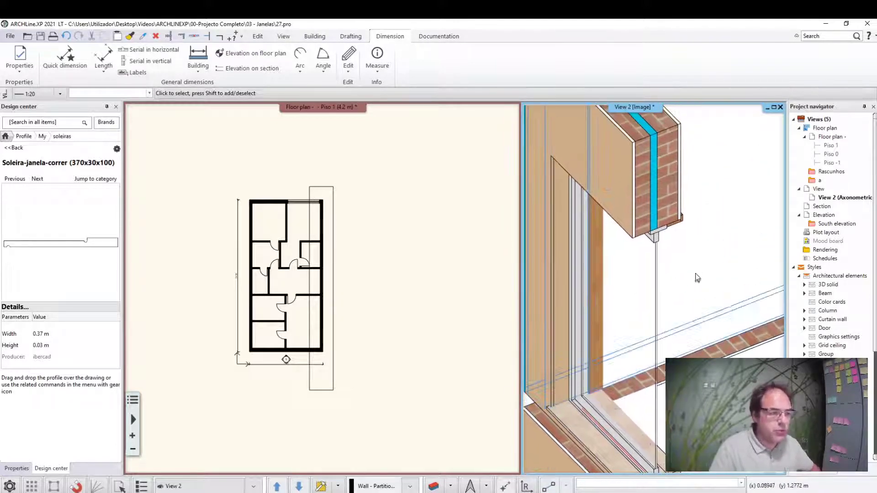